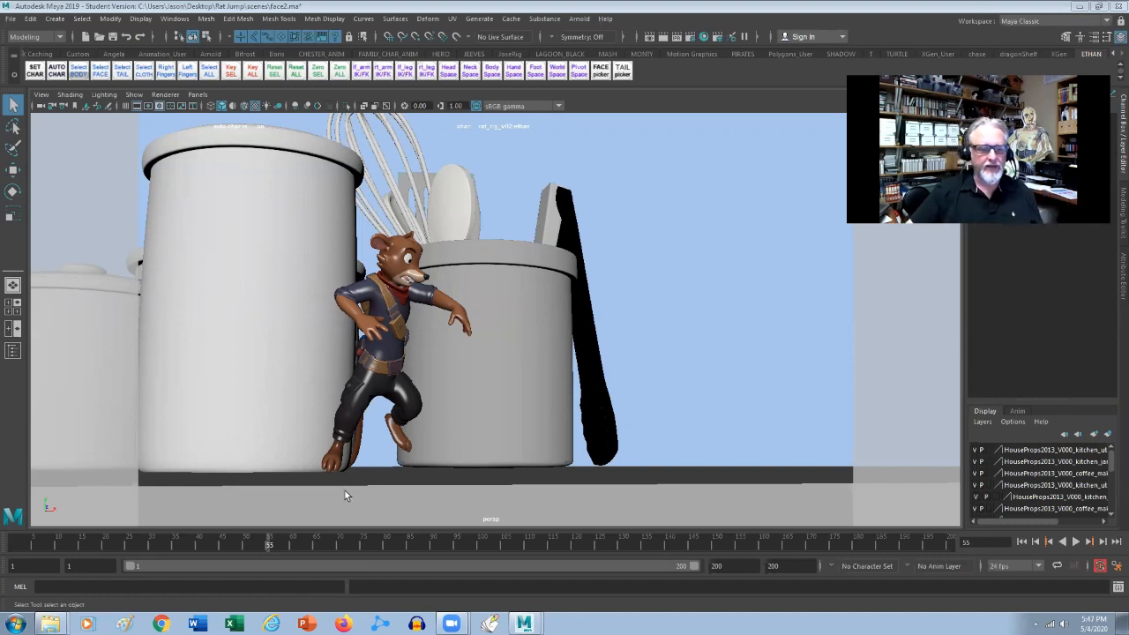
# Go to frame 60 and switch the main viewport to a new perspective camera aimed at the rat.
pyautogui.moveTo(267, 544); pyautogui.dragTo(288, 528)
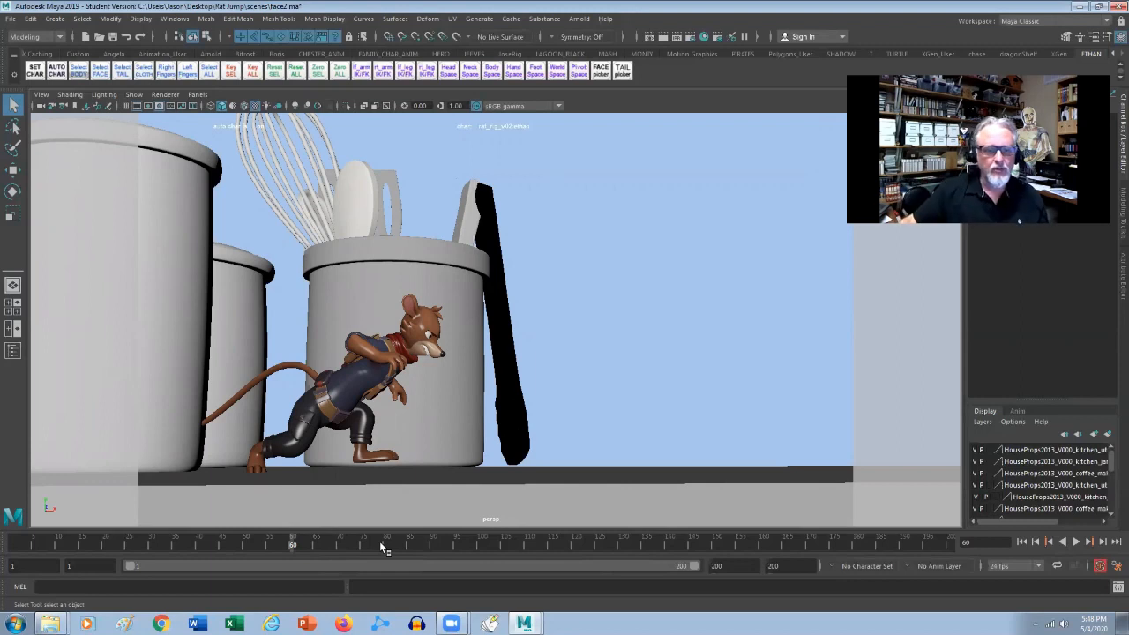
pyautogui.click(198, 95)
pyautogui.moveTo(291, 110)
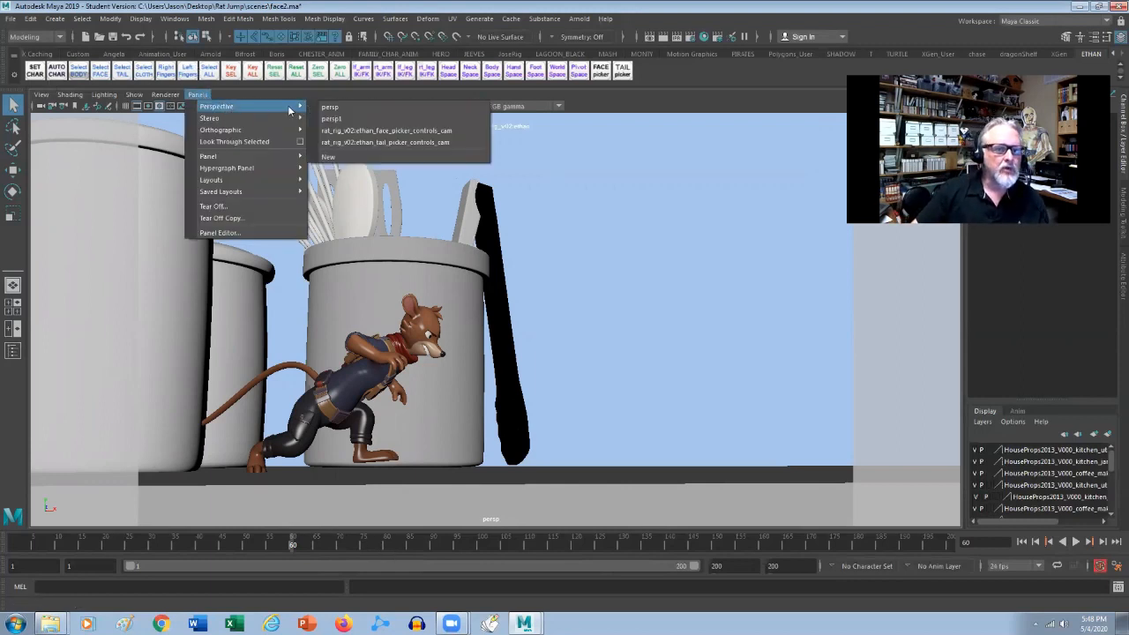
pyautogui.click(353, 156)
pyautogui.keyDown('alt'); pyautogui.moveTo(417, 282); pyautogui.dragTo(257, 142); pyautogui.keyUp('alt')
# Show NURBS curves in the new camera view, select the rat's head control and frame the face head-on.
pyautogui.click(134, 96)
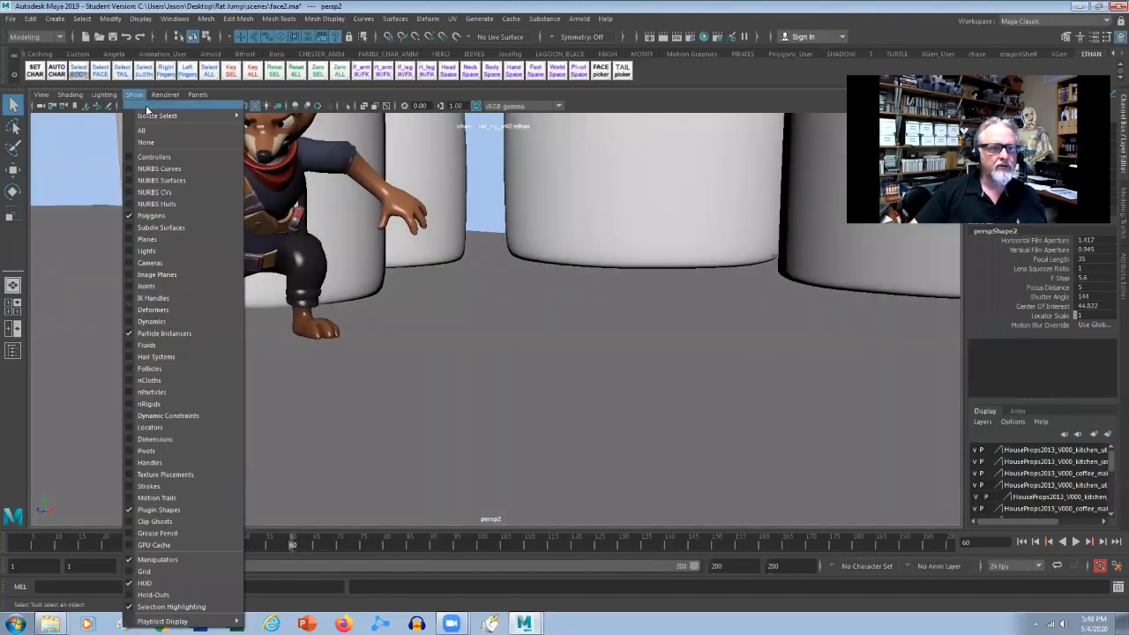
pyautogui.click(189, 168)
pyautogui.keyDown('alt'); pyautogui.moveTo(280, 196); pyautogui.dragTo(297, 284); pyautogui.keyUp('alt')
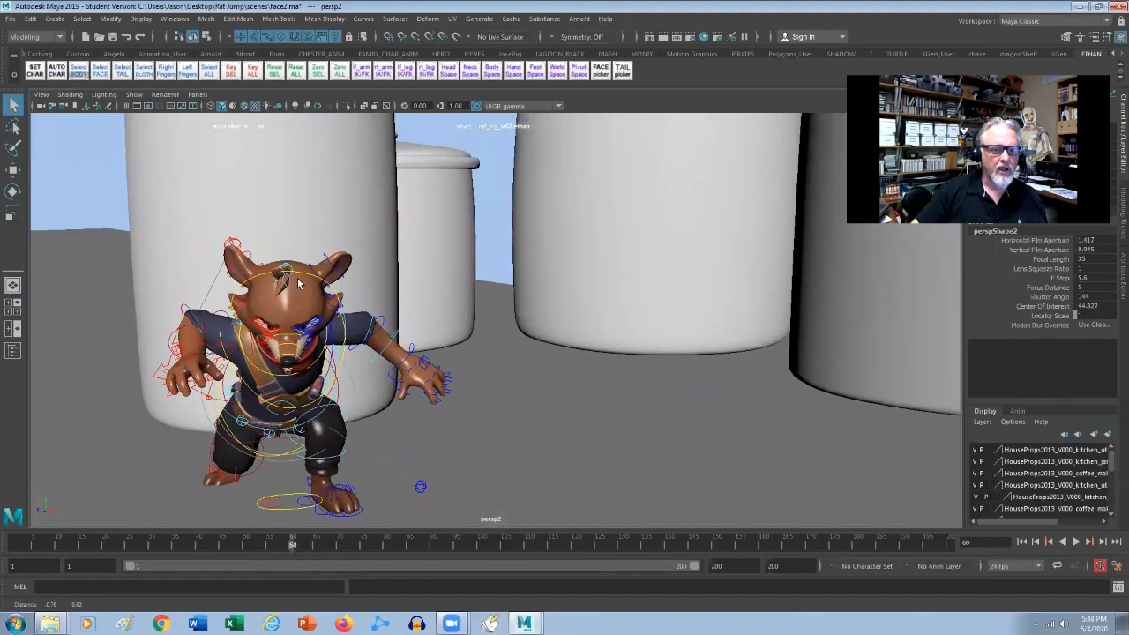
pyautogui.click(300, 279)
pyautogui.press('f')
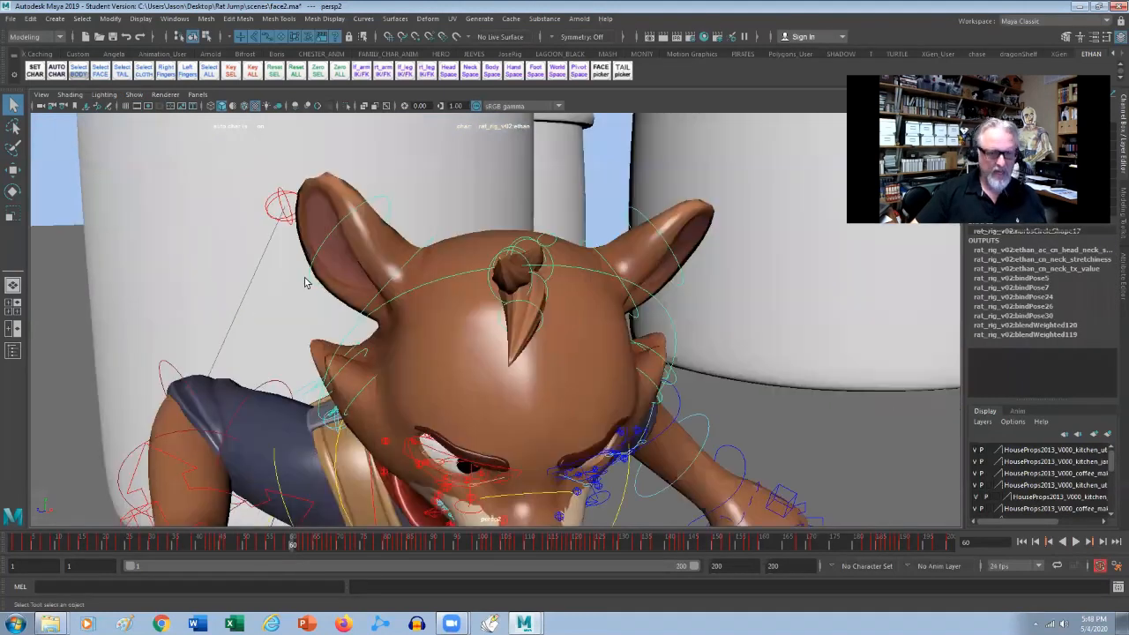
pyautogui.keyDown('alt'); pyautogui.moveTo(301, 273); pyautogui.dragTo(348, 259); pyautogui.keyUp('alt')
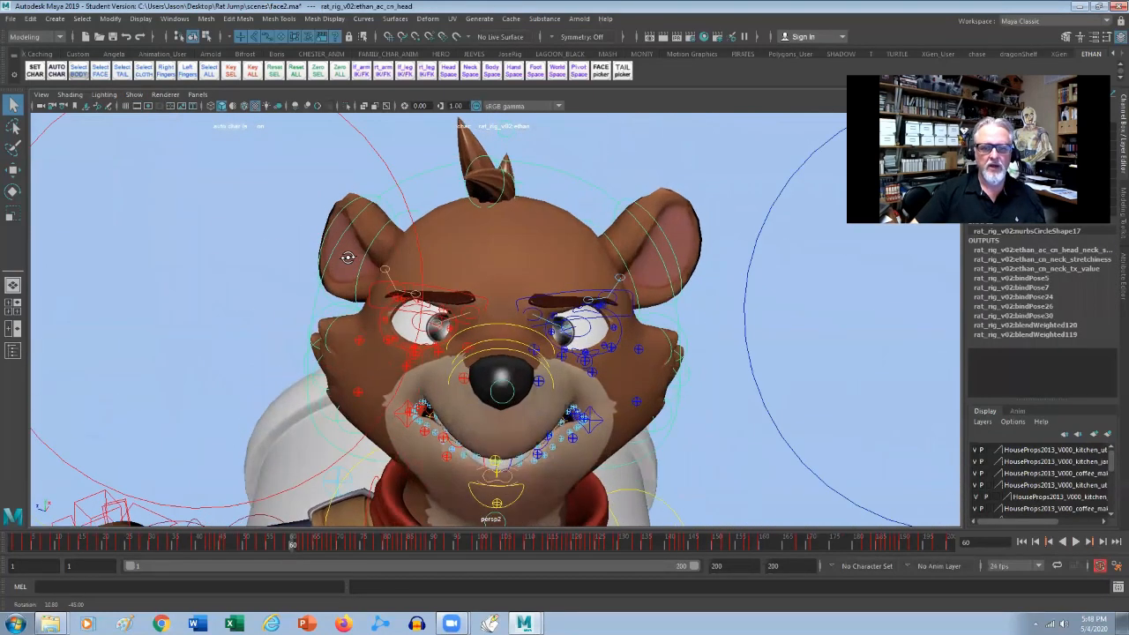
pyautogui.keyDown('alt'); pyautogui.moveTo(348, 259); pyautogui.dragTo(376, 256, button='right'); pyautogui.keyUp('alt')
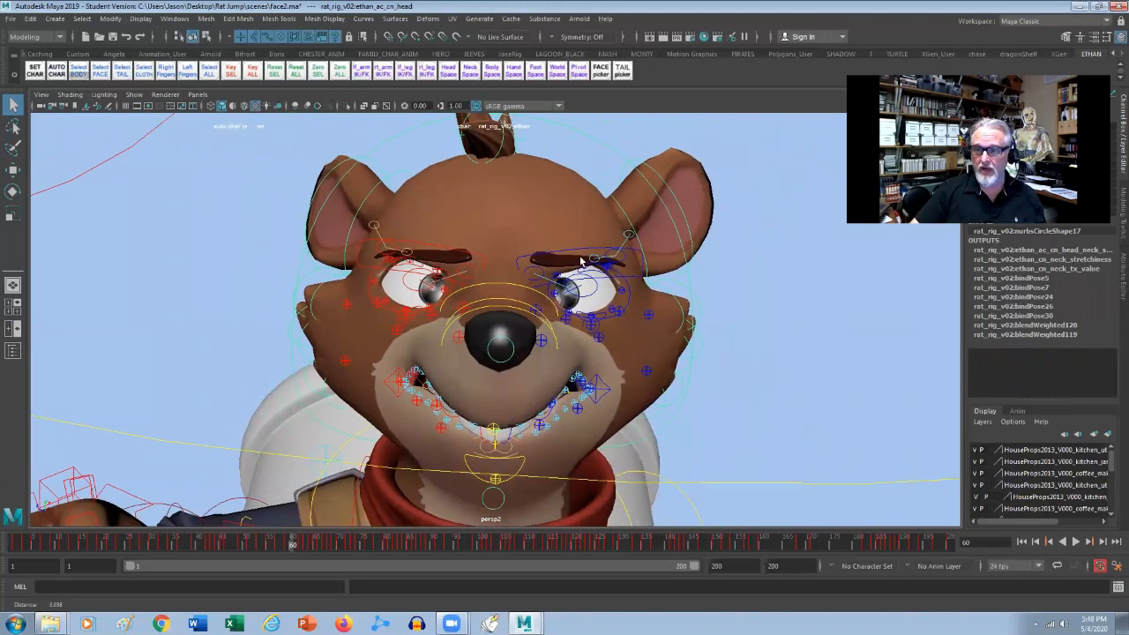
# Select the left brow control and step between frames 60 and 61 to check whether the face stays in view, ending on frame 60.
pyautogui.click(541, 258)
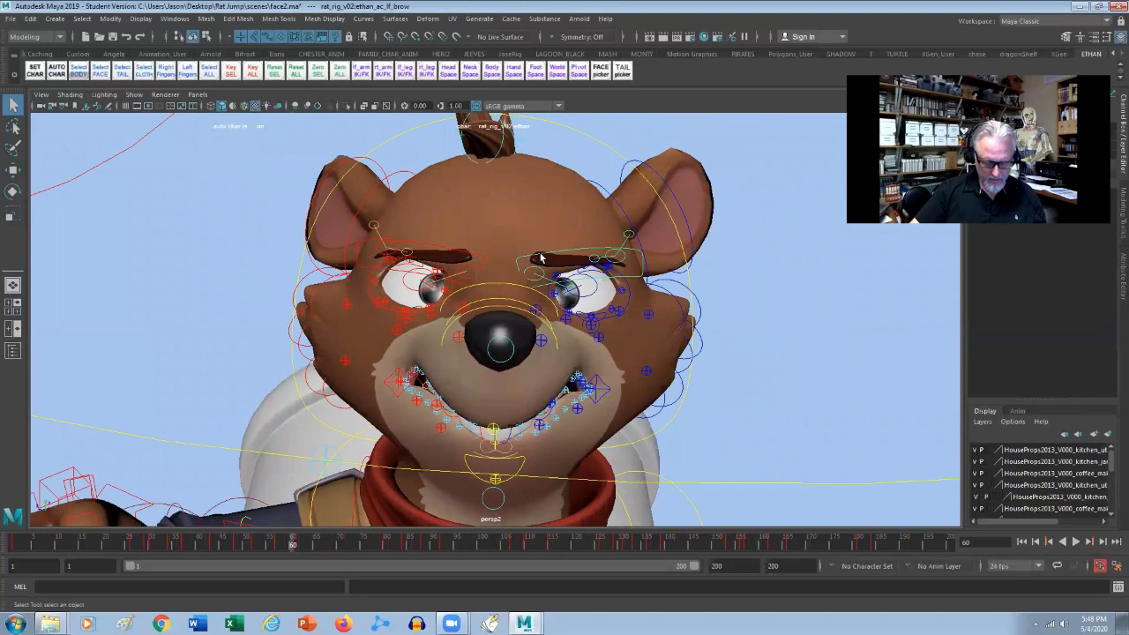
pyautogui.keyDown('alt'); pyautogui.moveTo(541, 257); pyautogui.dragTo(541, 257); pyautogui.keyUp('alt')
pyautogui.press('[')
pyautogui.press(']')
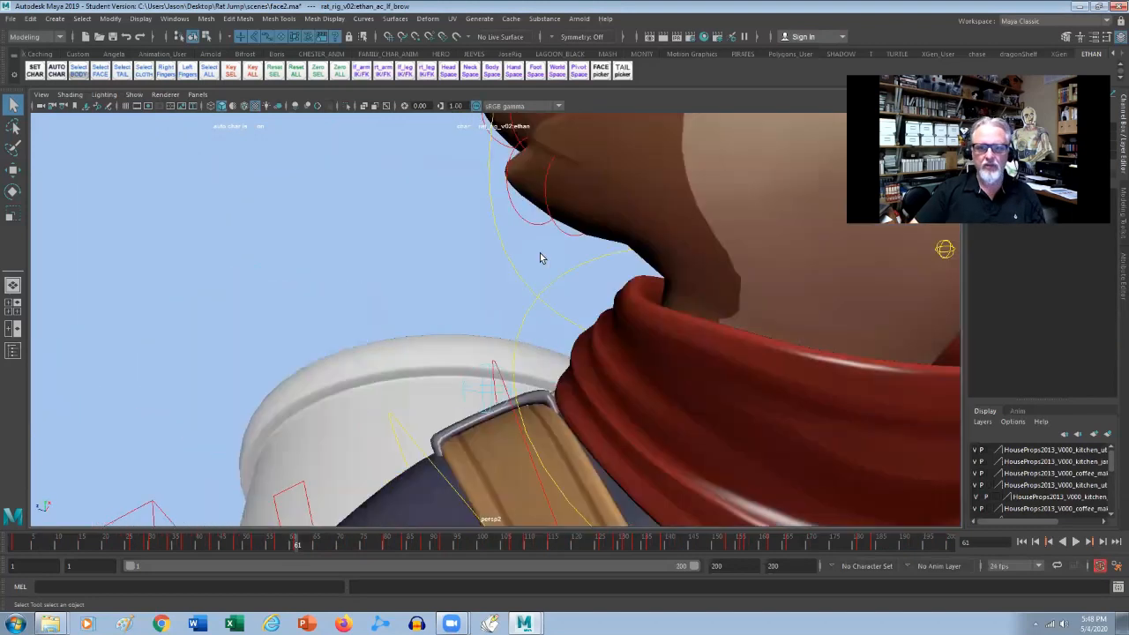
pyautogui.press('[')
pyautogui.press('[')
pyautogui.press(']')
pyautogui.press(']')
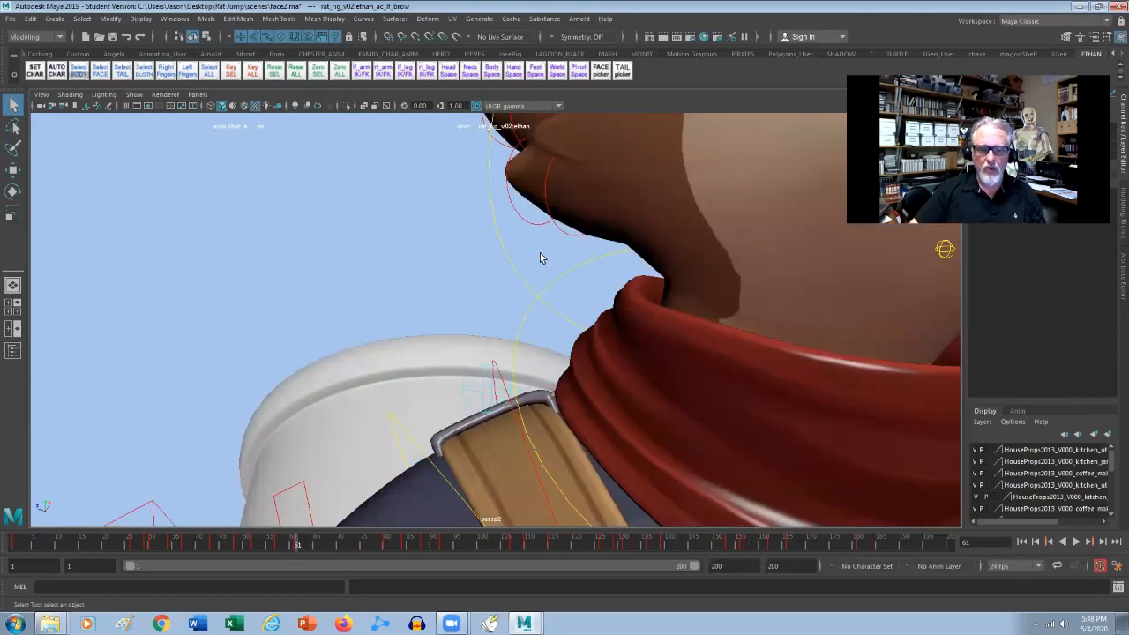
pyautogui.click(291, 540)
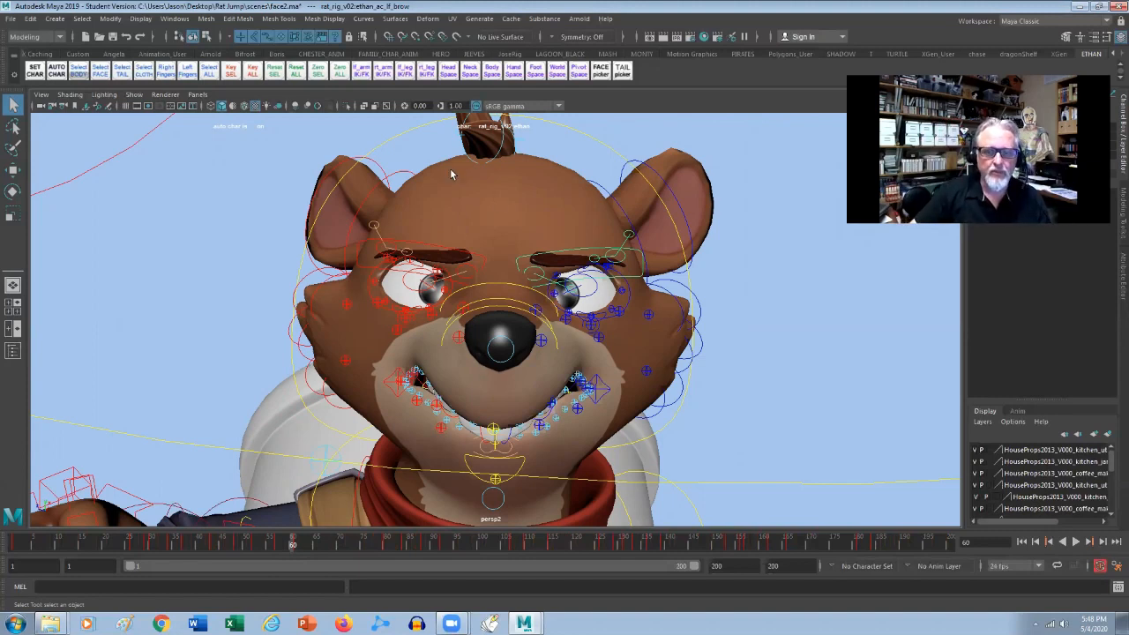
# Select the face view's camera, set its focal length to 100 and reframe the whole face.
pyautogui.click(41, 94)
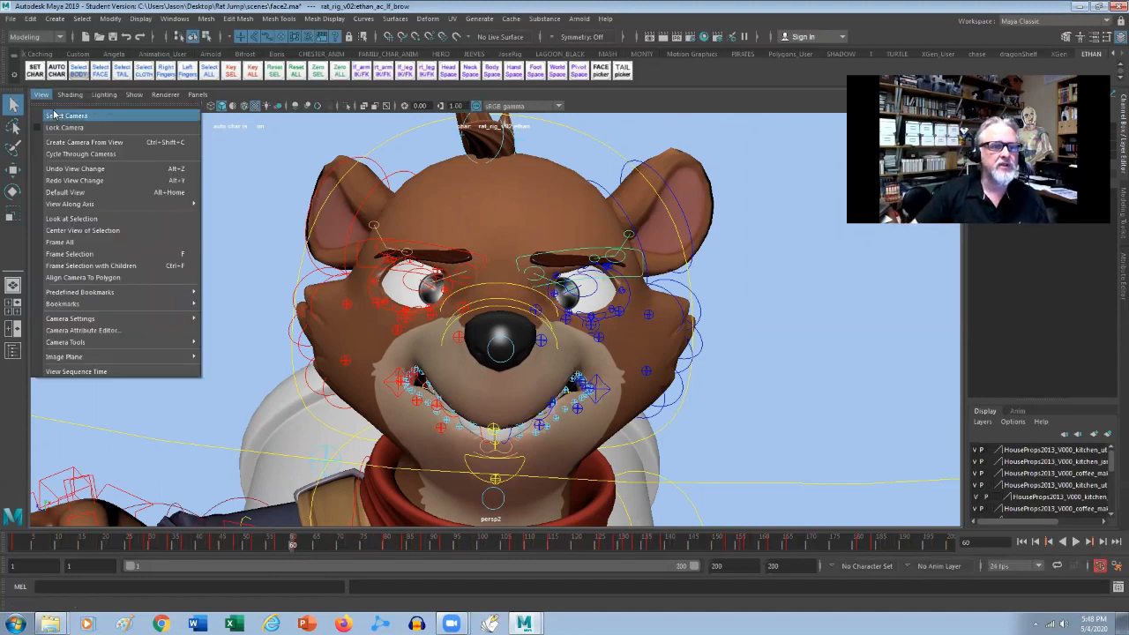
pyautogui.click(61, 116)
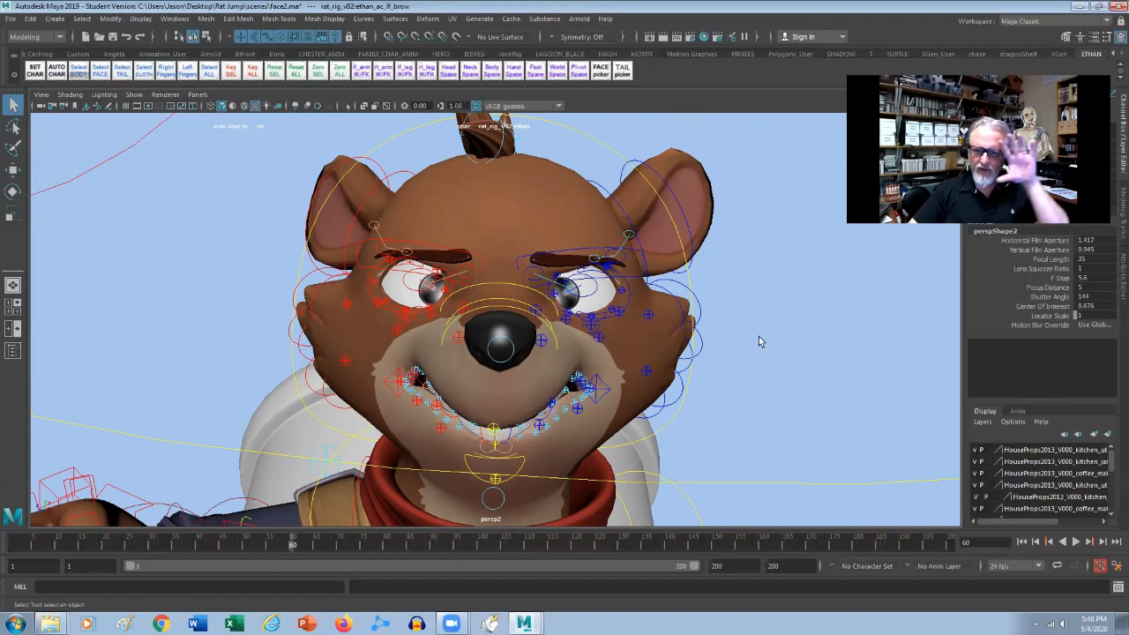
pyautogui.click(1091, 261)
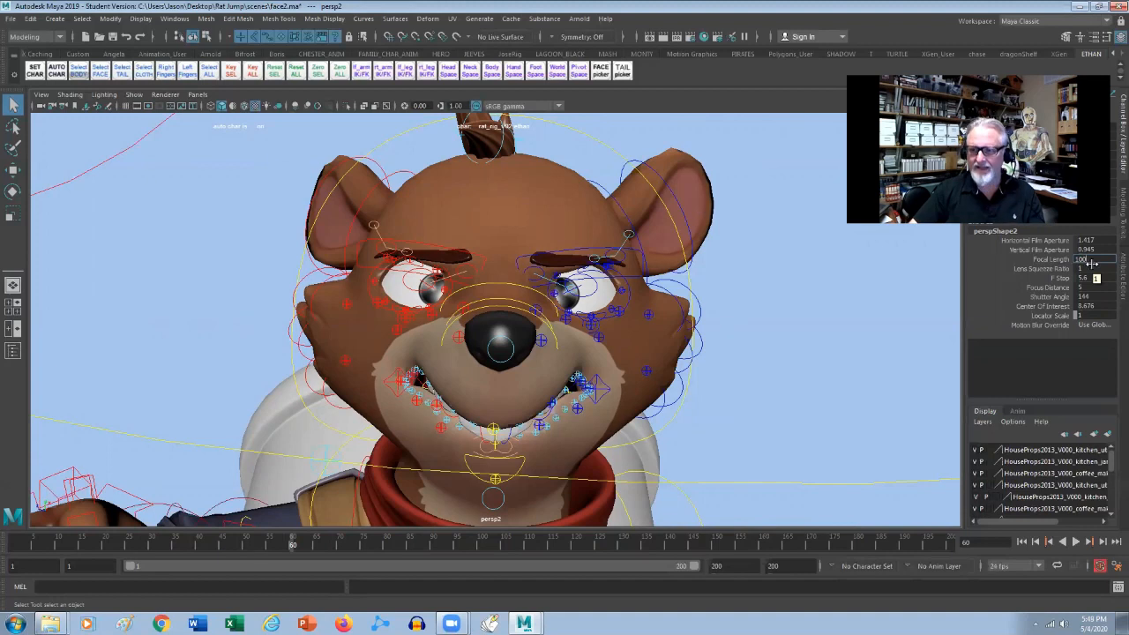
pyautogui.press('Return')
pyautogui.scroll(-6, 829, 300)
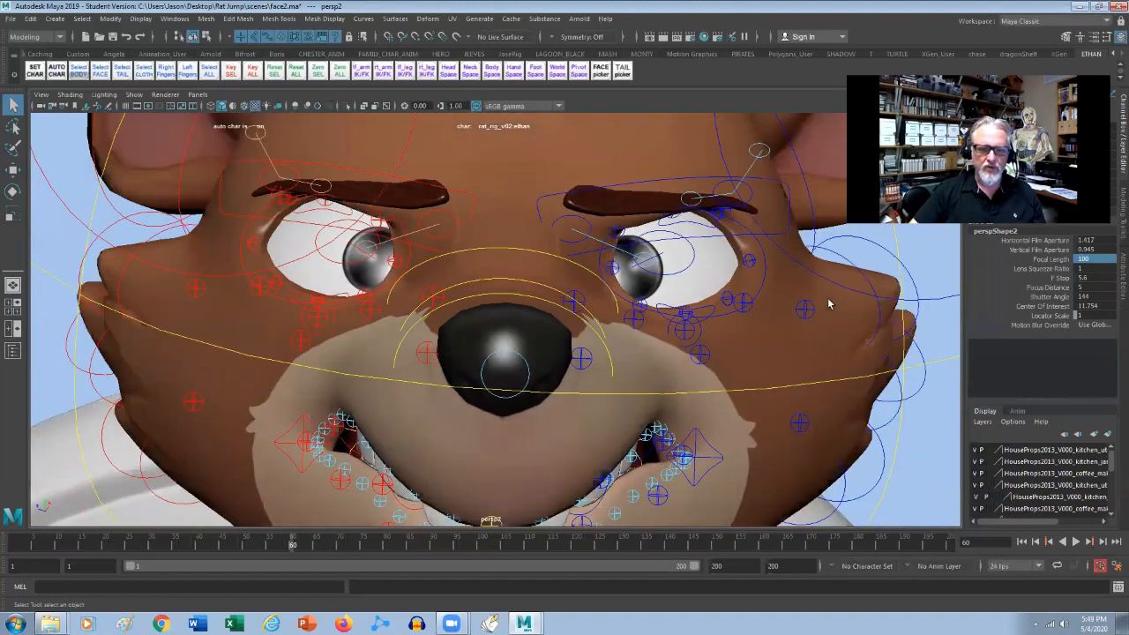
pyautogui.scroll(2, 827, 304)
pyautogui.keyDown('alt'); pyautogui.moveTo(765, 311); pyautogui.dragTo(751, 310); pyautogui.keyUp('alt')
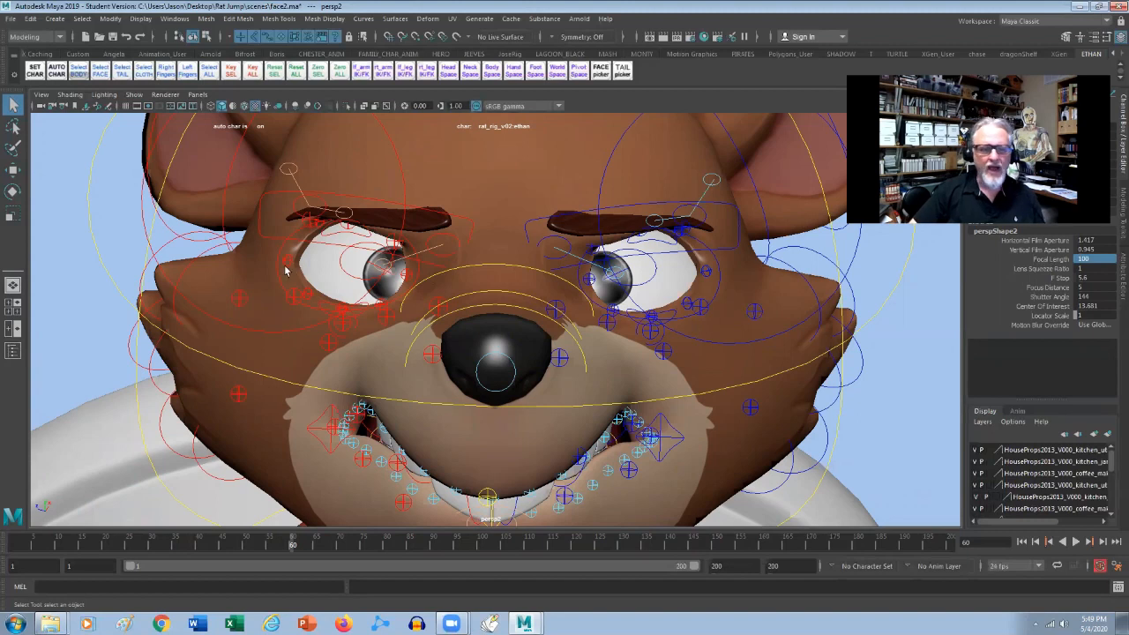
# Parent the camera to the rat's head control with Move objects and Preserve position, and scrub to frame 74 to test it.
pyautogui.click(137, 376)
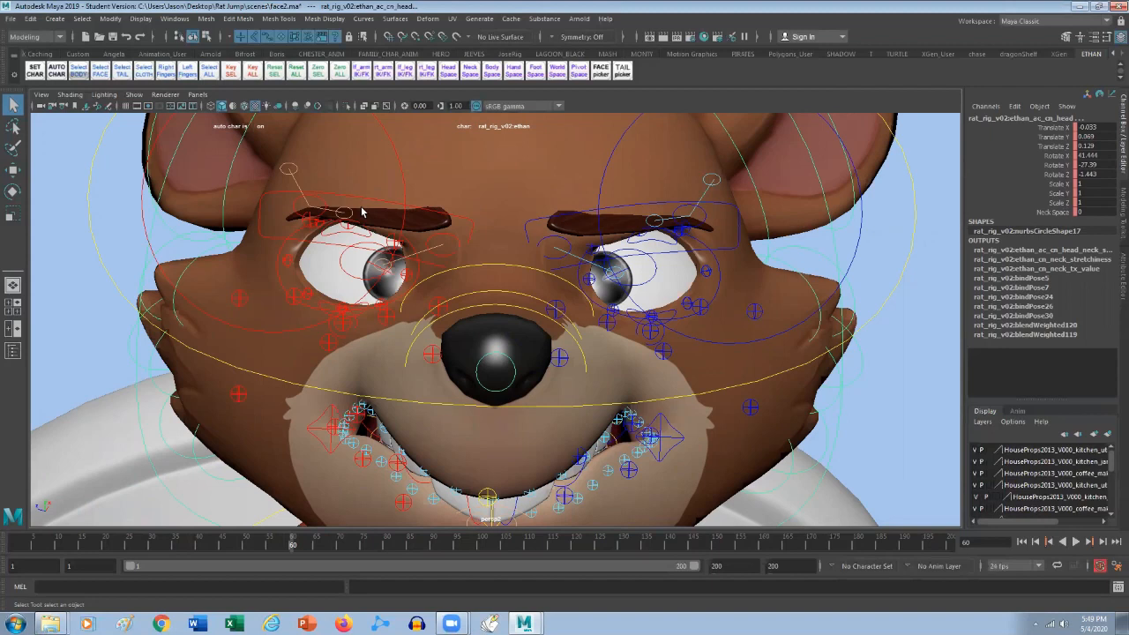
pyautogui.click(31, 20)
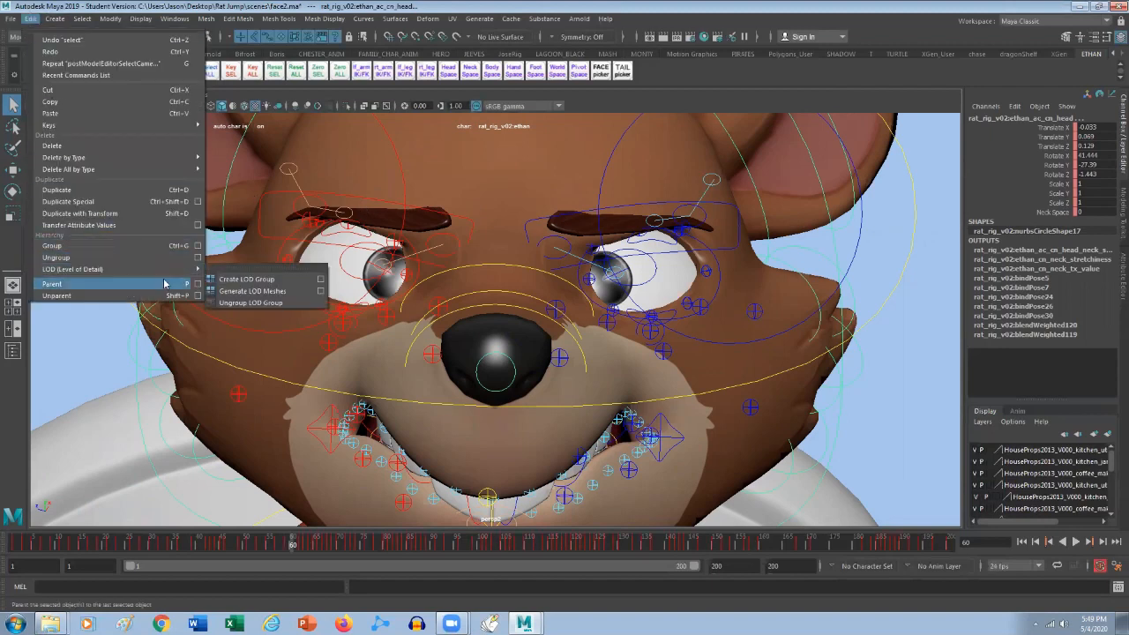
pyautogui.click(198, 284)
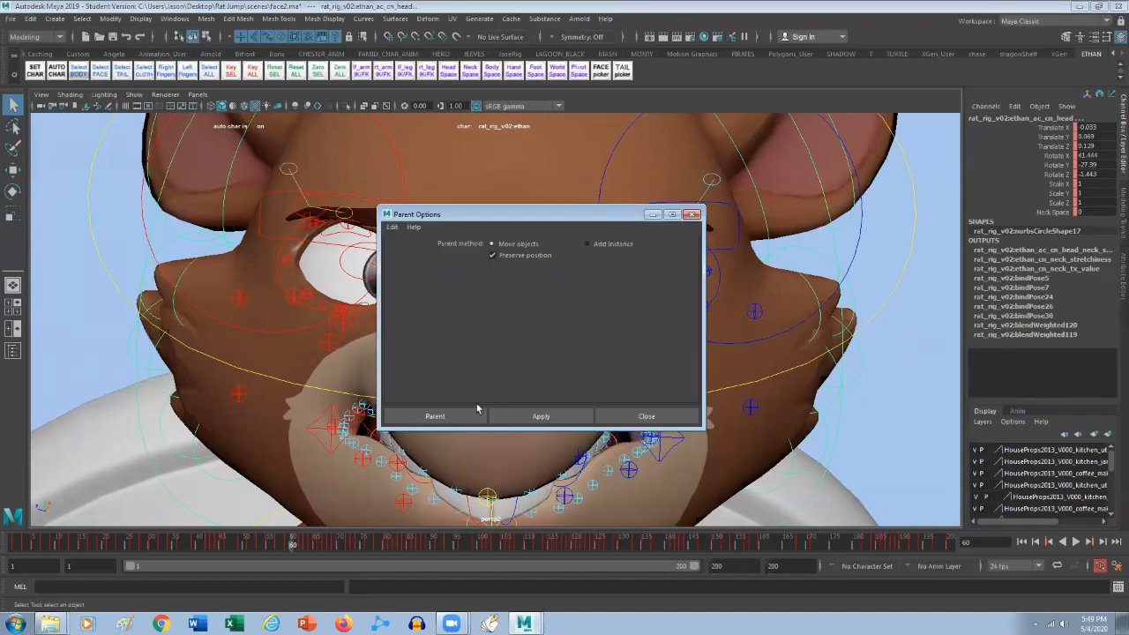
pyautogui.click(455, 416)
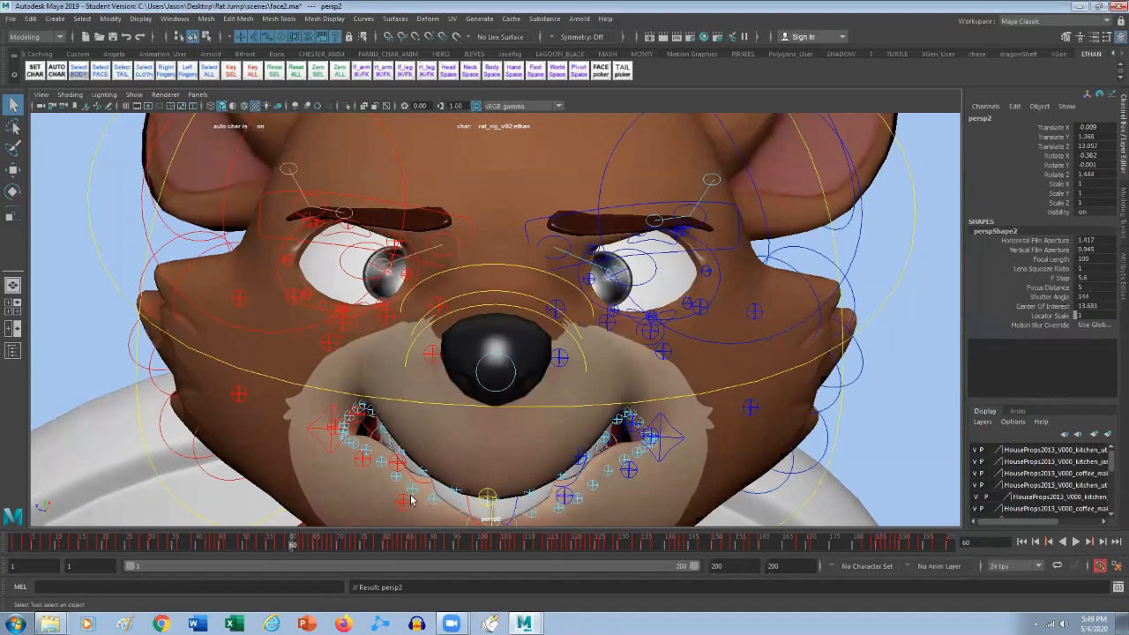
pyautogui.moveTo(310, 545)
pyautogui.mouseDown()
pyautogui.moveTo(560, 547)
pyautogui.moveTo(360, 549)
pyautogui.mouseUp()
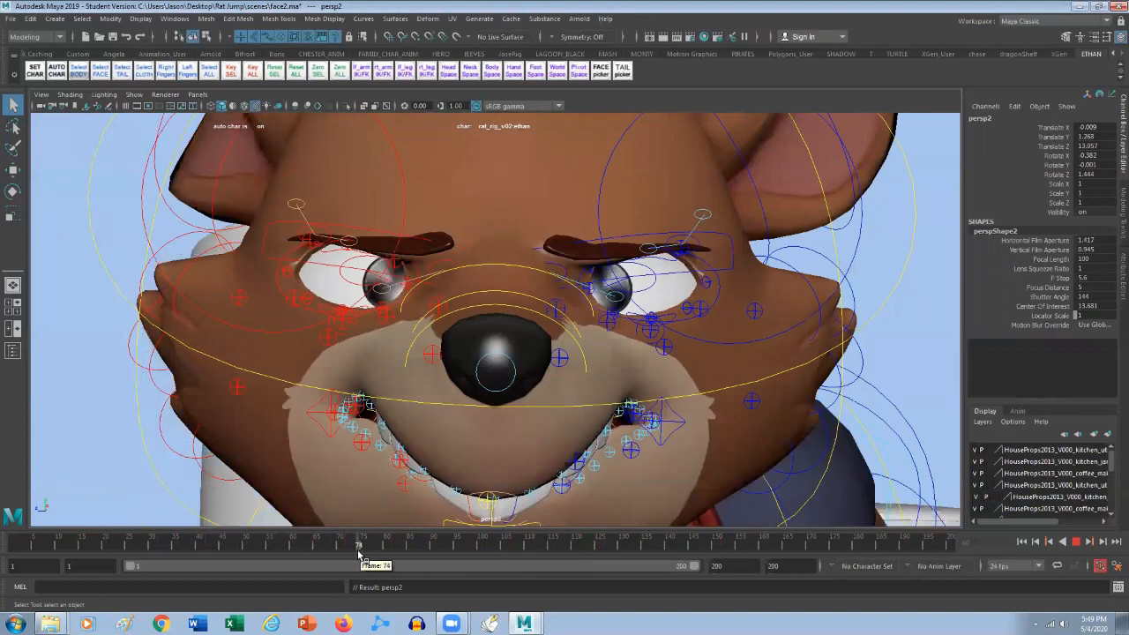
# Tear off a copy of the face camera view as a floating window and place it beside the main viewport.
pyautogui.click(196, 95)
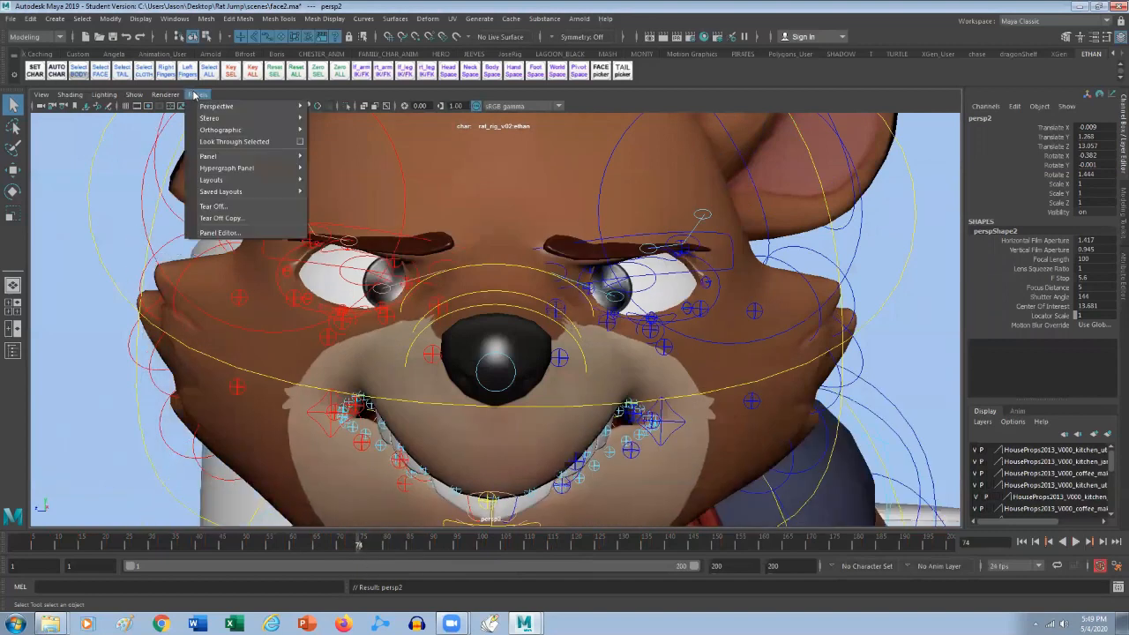
pyautogui.click(287, 218)
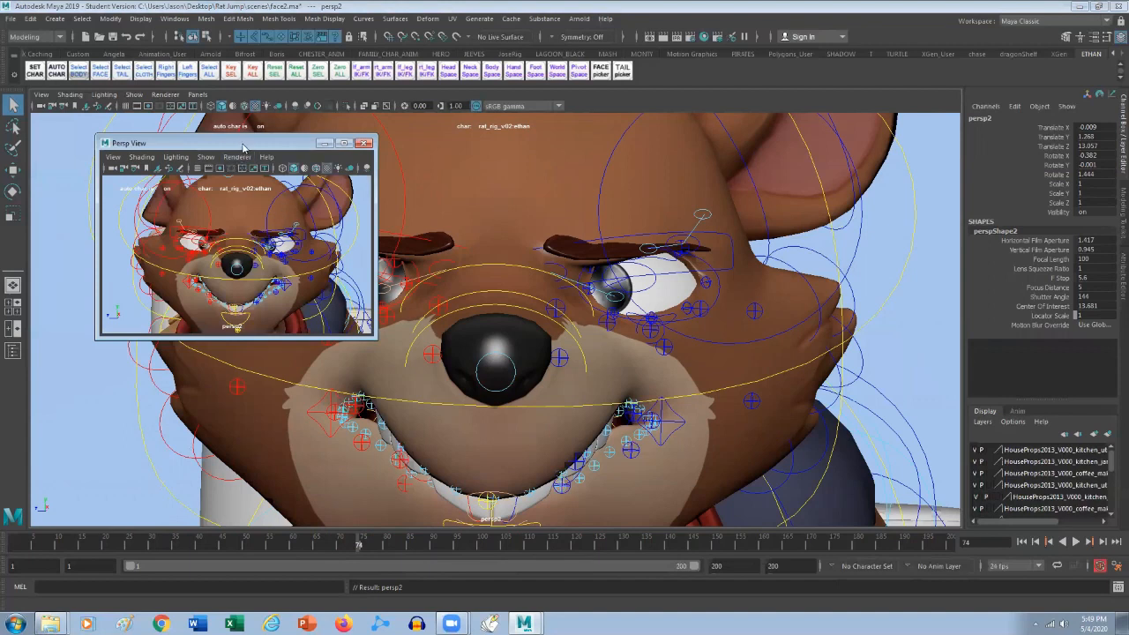
pyautogui.moveTo(244, 144); pyautogui.dragTo(898, 248)
# Switch the main viewport back to the persp camera and hide its NURBS curves.
pyautogui.click(199, 94)
pyautogui.moveTo(282, 106)
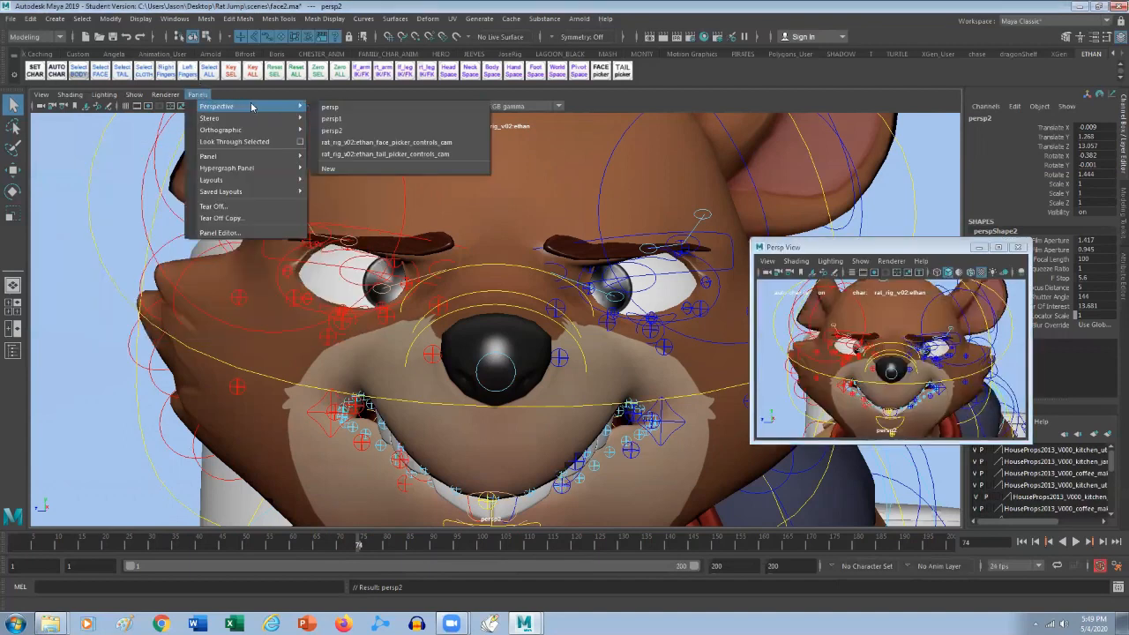
pyautogui.click(326, 107)
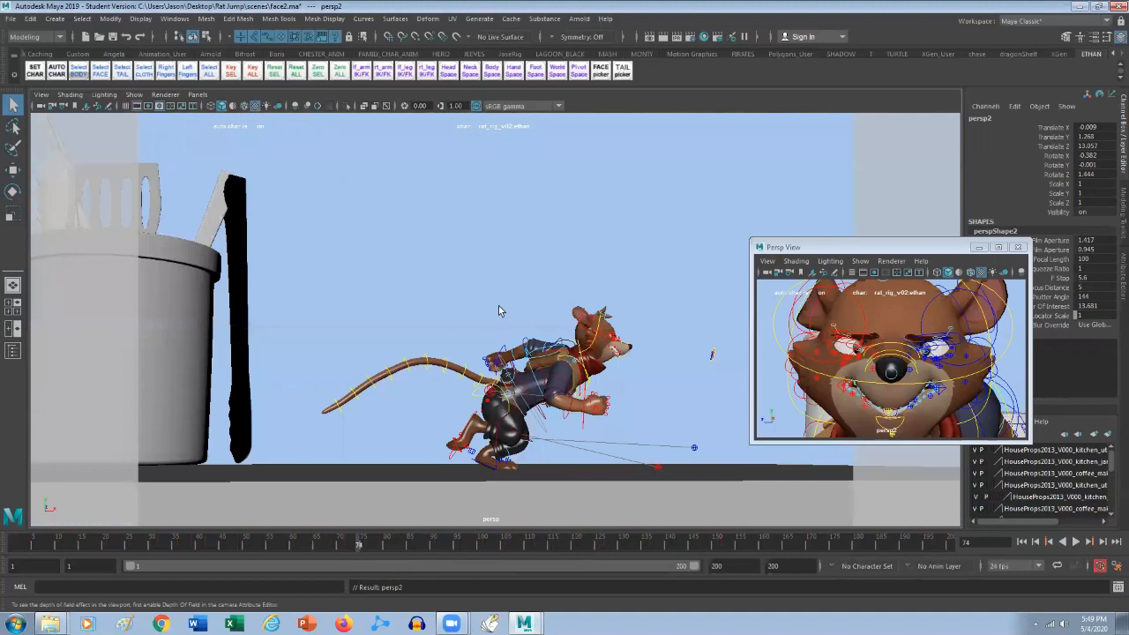
pyautogui.click(133, 95)
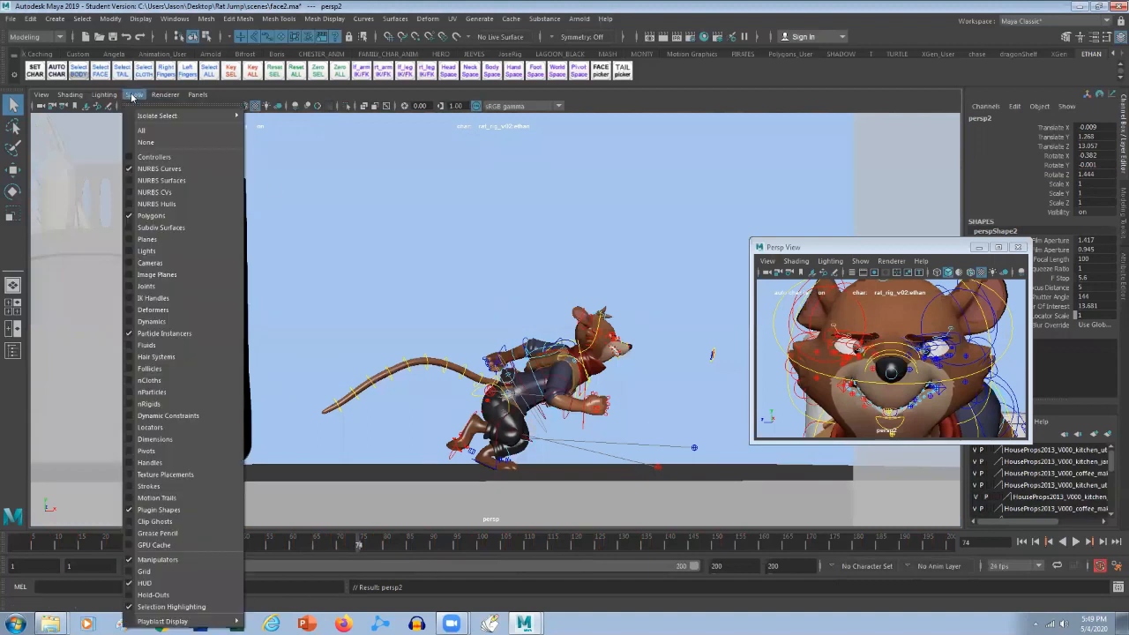
pyautogui.click(186, 169)
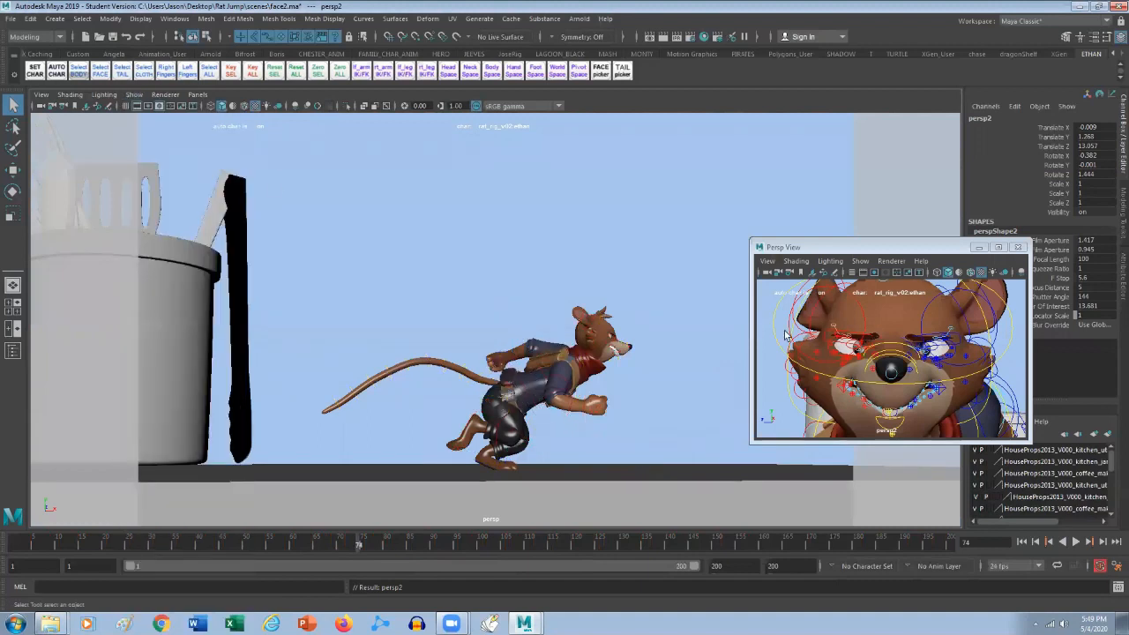
# Select the look-at control in the face view and scrub its keys around frames 21 to 37 to compare body and face.
pyautogui.click(773, 333)
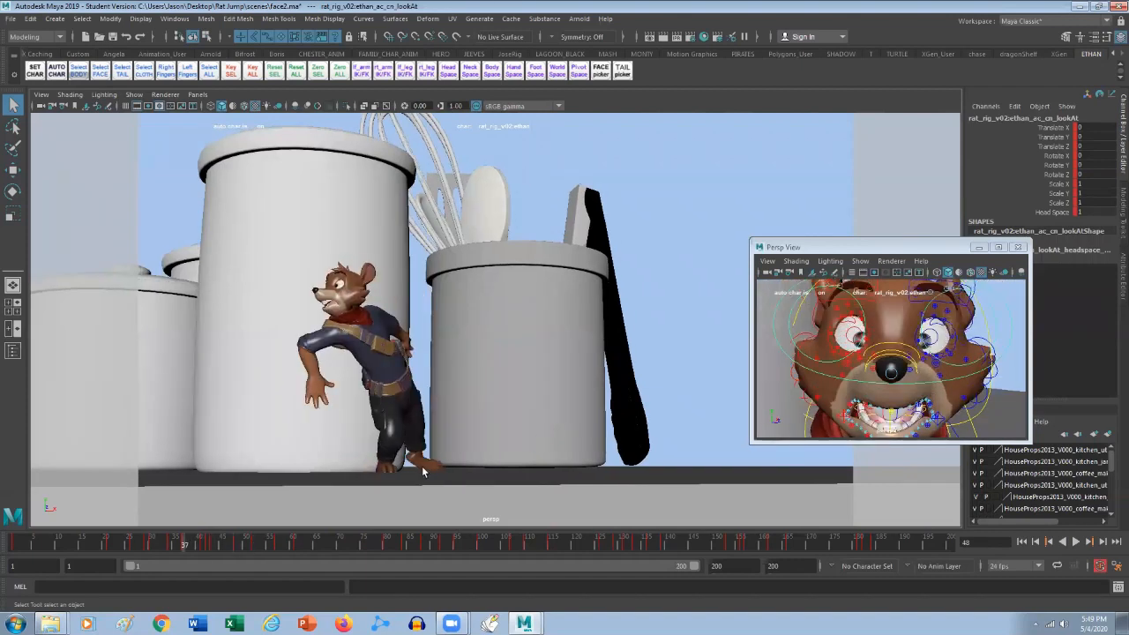
pyautogui.click(147, 544)
pyautogui.moveTo(123, 549); pyautogui.dragTo(148, 549)
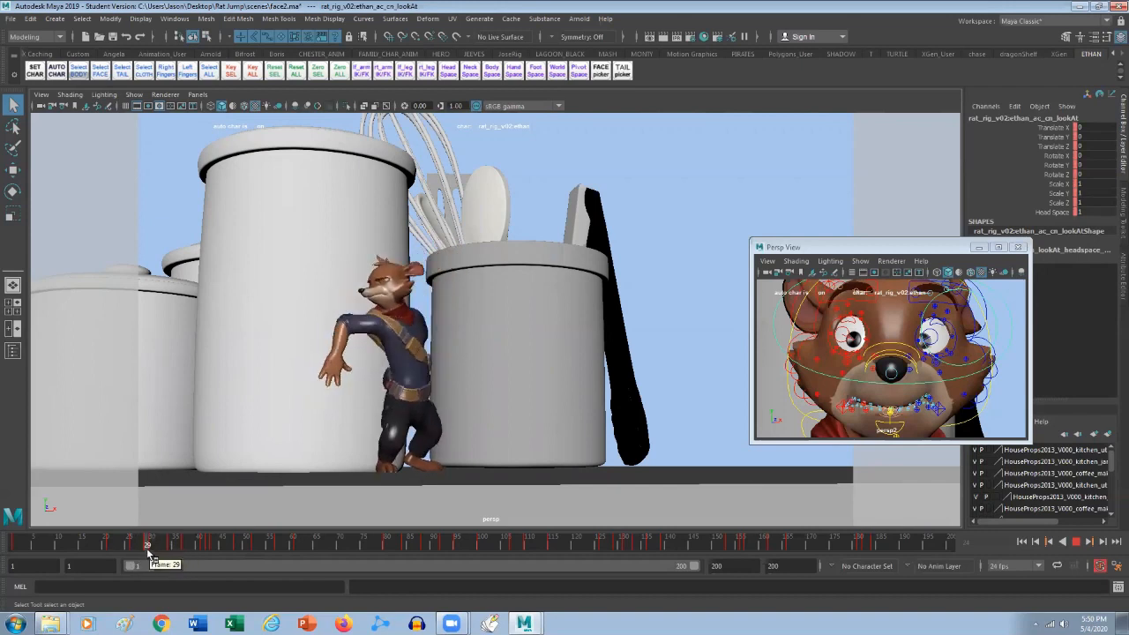
pyautogui.press(',')
pyautogui.press(',')
pyautogui.press('.')
pyautogui.press('.')
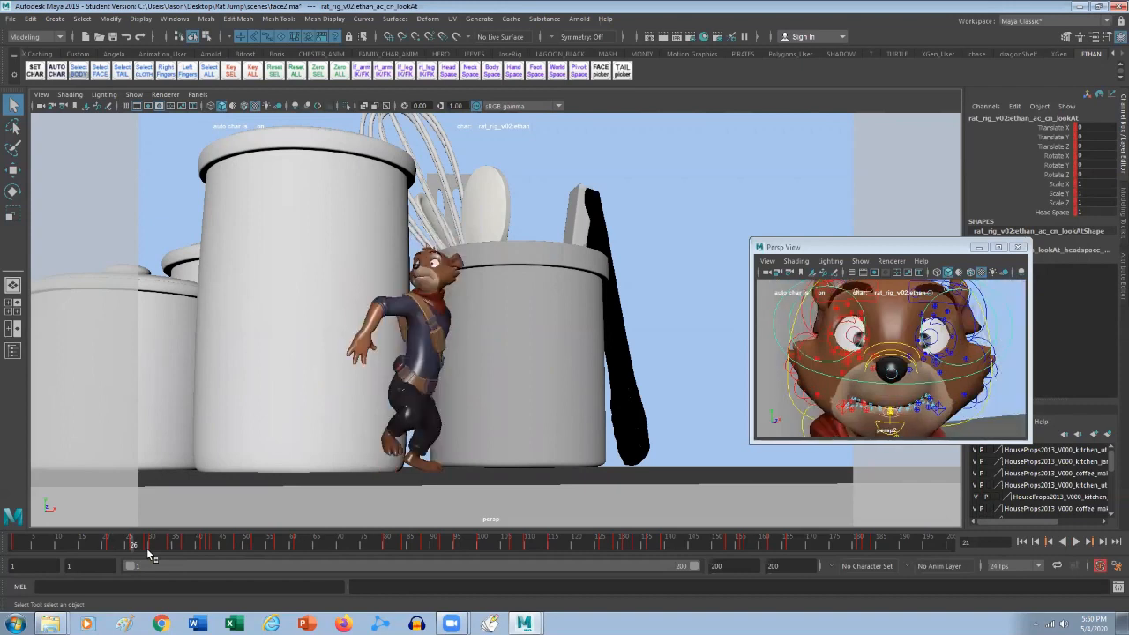
# Open the face picker, select the left brow control and lower it at frame 29 to about -1.04 in Translate Y, checking the previous key.
pyautogui.click(882, 326)
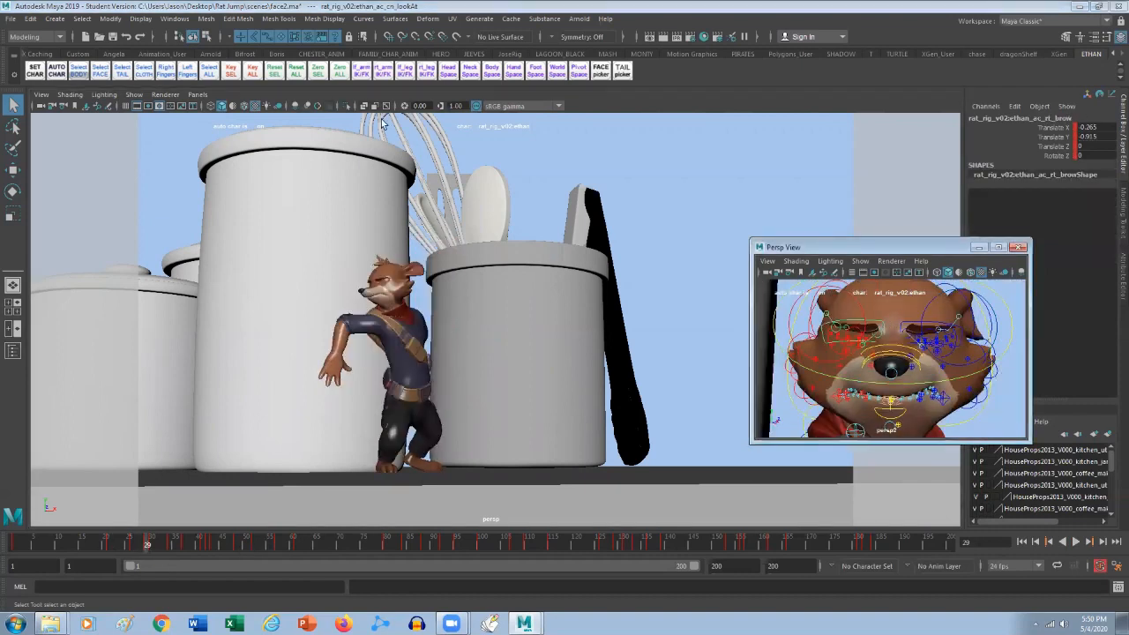
pyautogui.click(601, 71)
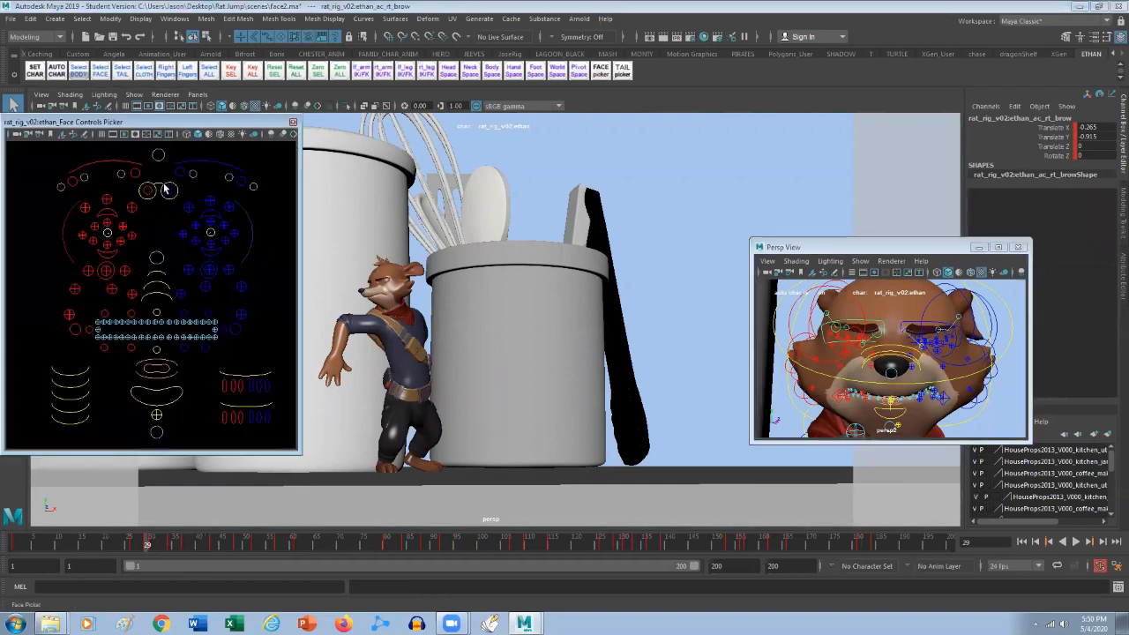
pyautogui.click(188, 165)
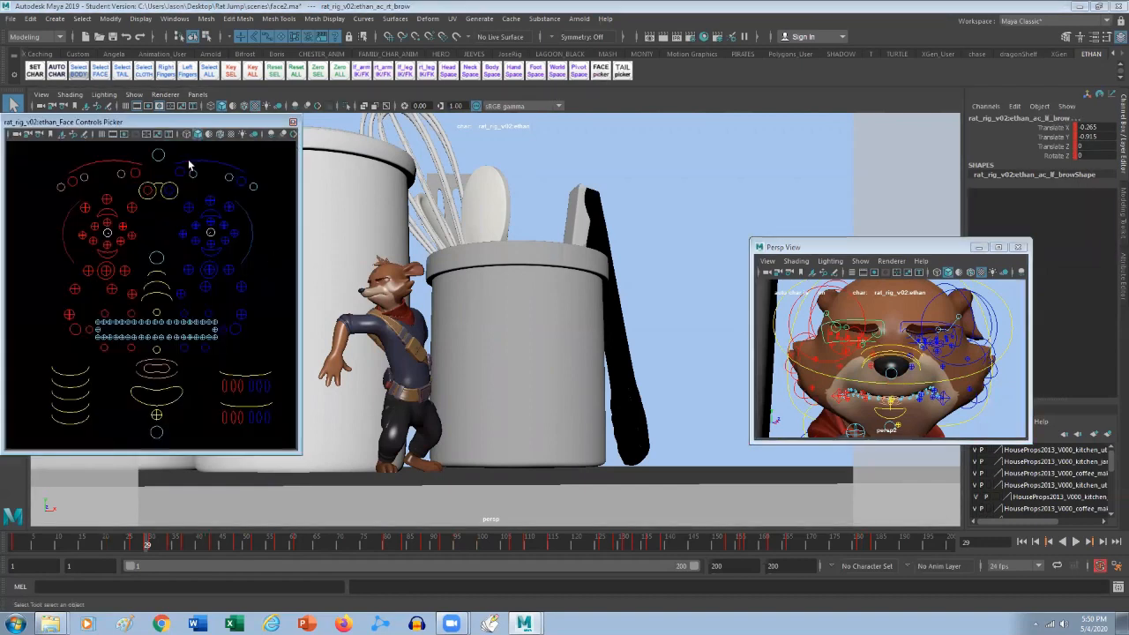
pyautogui.press('w')
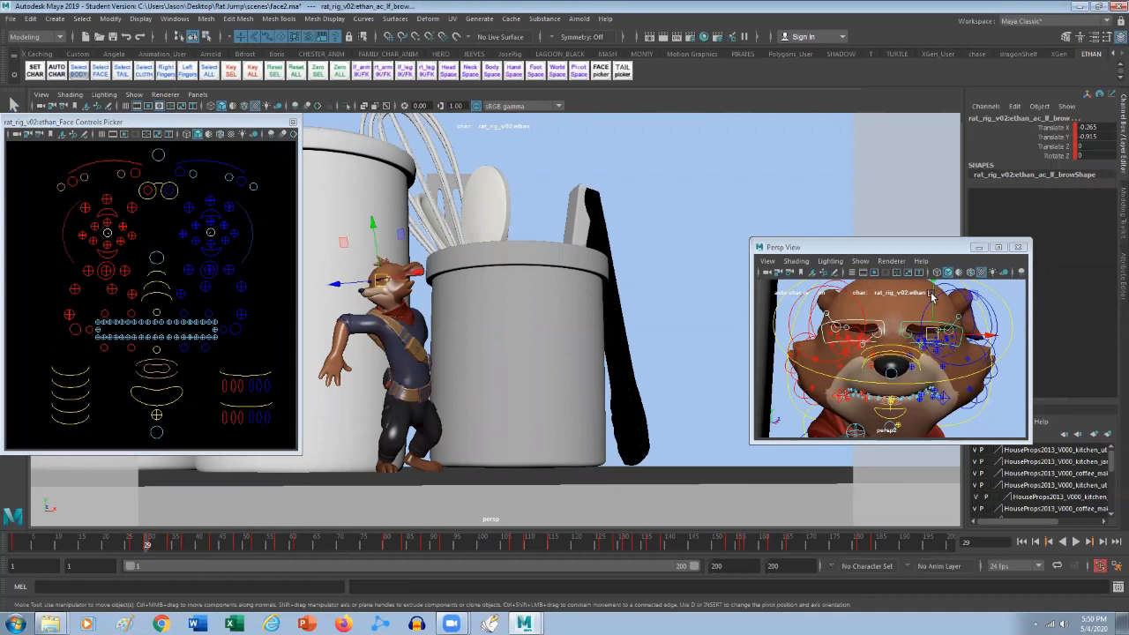
pyautogui.moveTo(931, 298); pyautogui.dragTo(934, 301)
pyautogui.press(',')
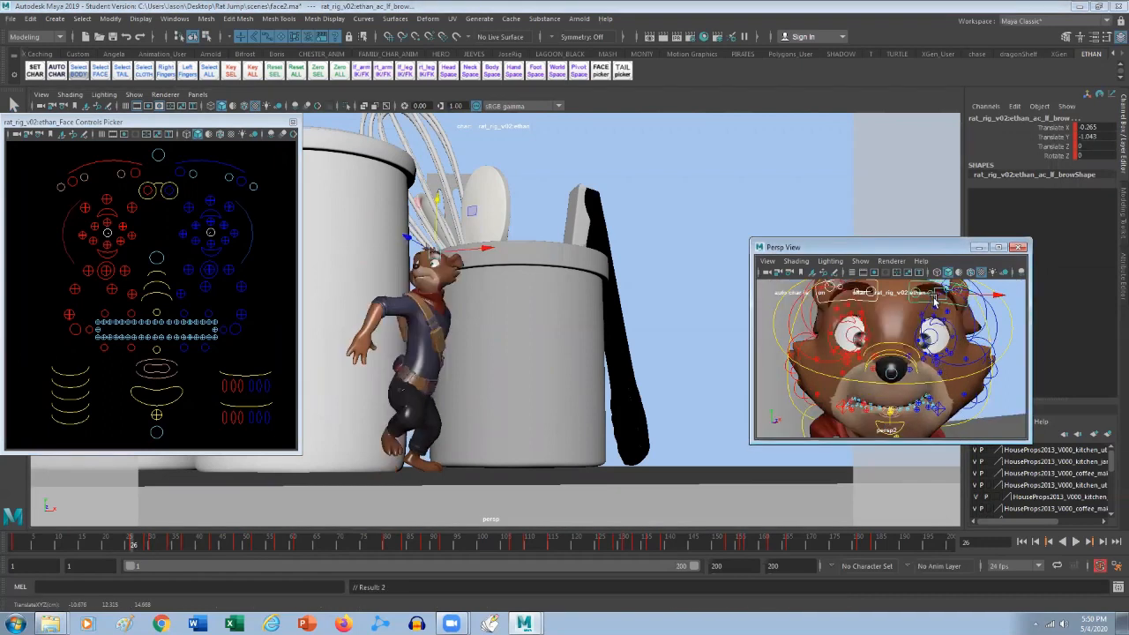
# Step back and forth through the left brow control's keys between frames 26 and 37 to compare the brow poses.
pyautogui.press('.')
pyautogui.press(',')
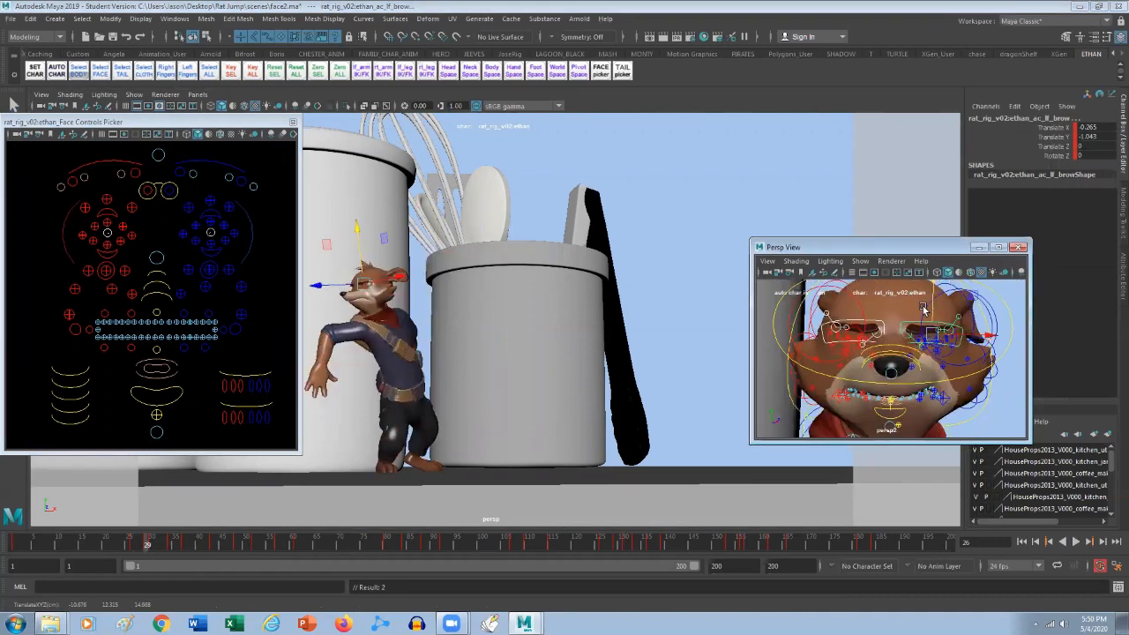
pyautogui.press('.')
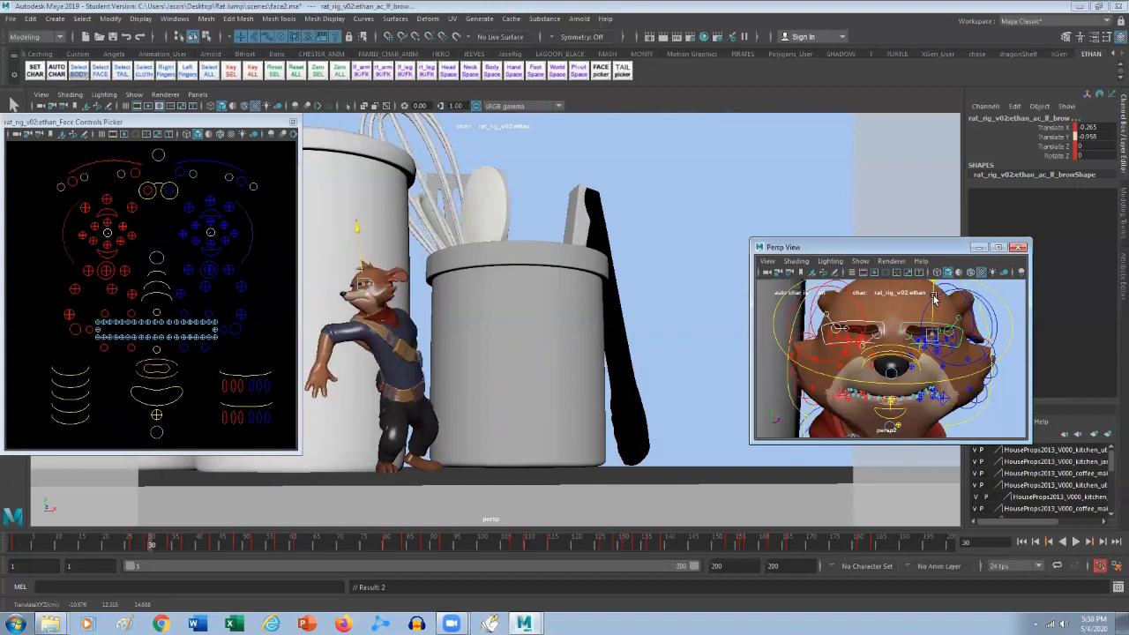
pyautogui.press(',')
pyautogui.press('.')
pyautogui.press(',')
pyautogui.press('.')
pyautogui.press(',')
pyautogui.press(',')
pyautogui.press('.')
pyautogui.press('.')
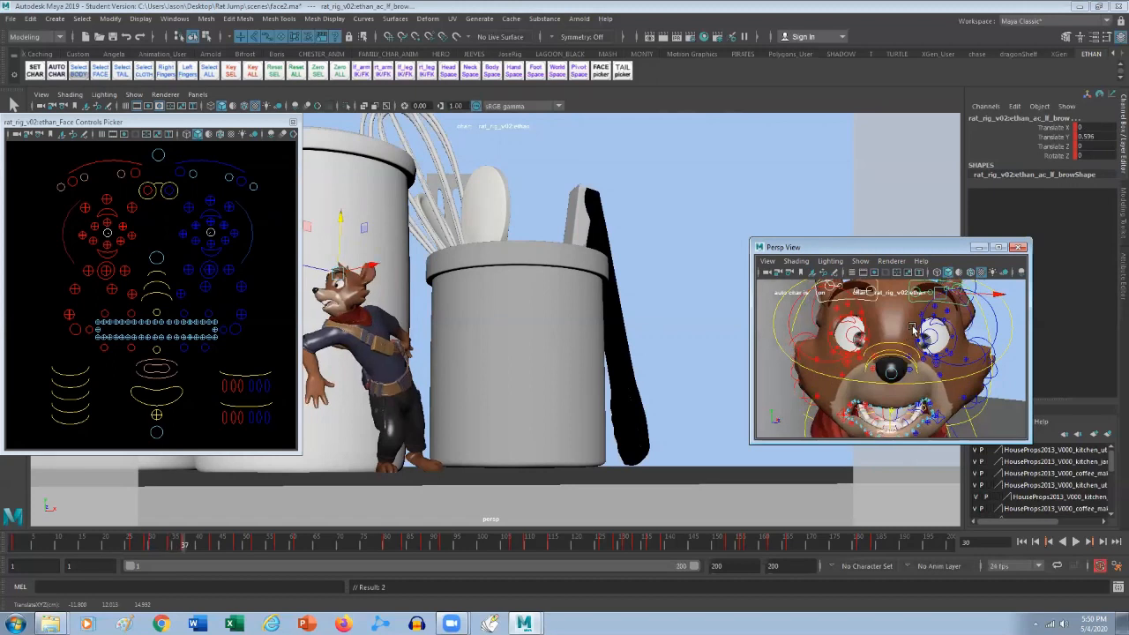
# Select the left and right eye socket controls and set Scale From Base to 0.3 at frame 37.
pyautogui.keyDown('alt'); pyautogui.moveTo(932, 330); pyautogui.dragTo(937, 349); pyautogui.keyUp('alt')
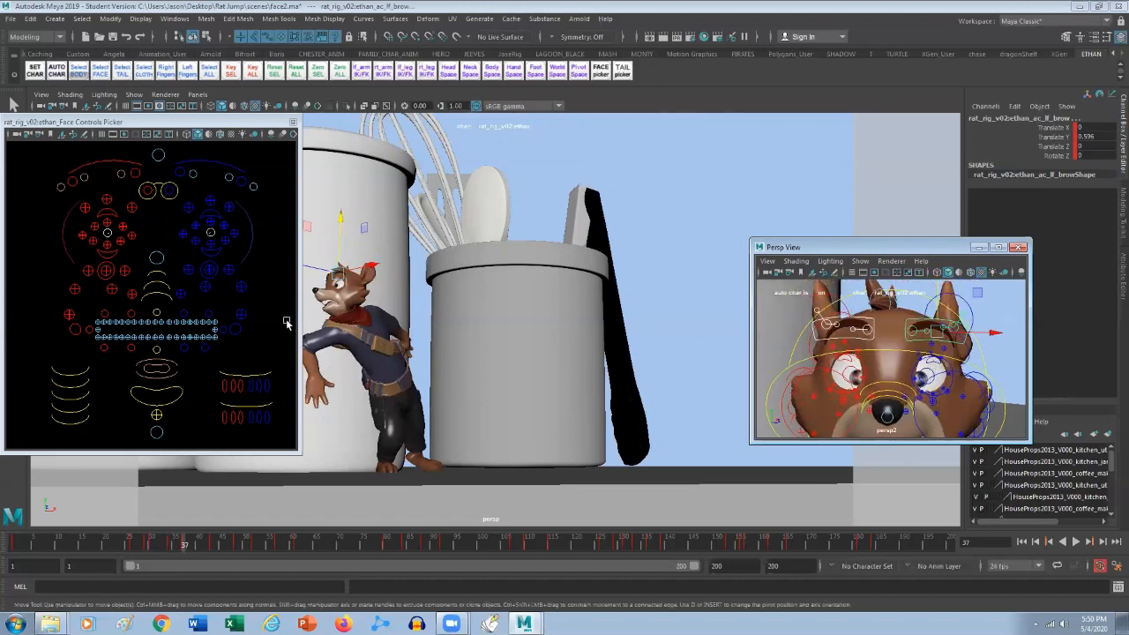
pyautogui.click(243, 256)
pyautogui.click(70, 253)
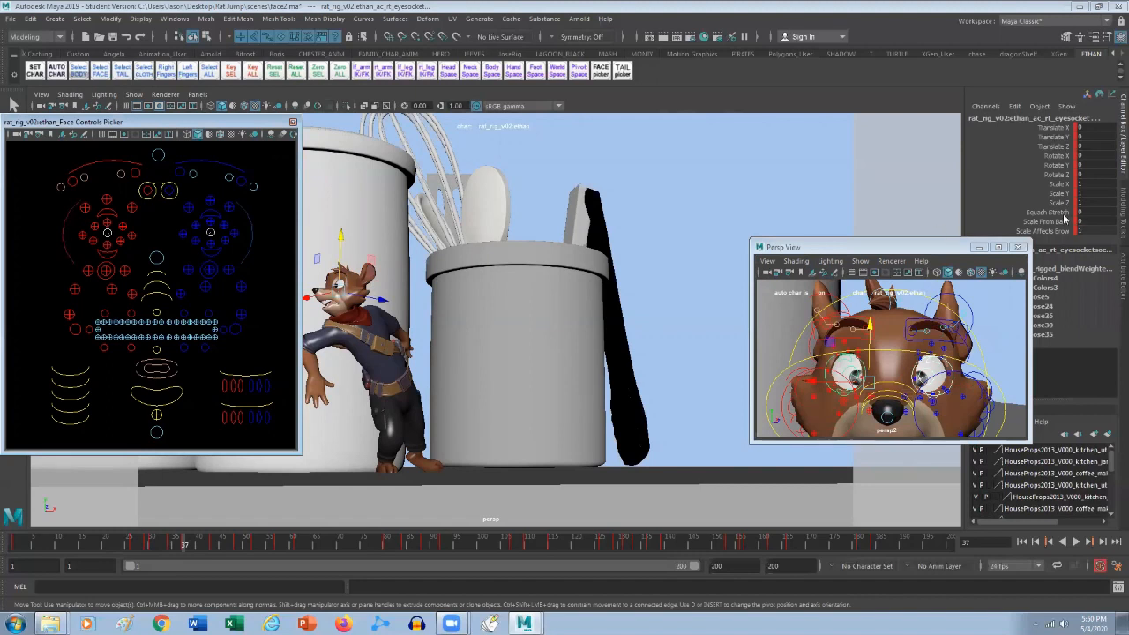
pyautogui.click(1058, 221)
pyautogui.moveTo(920, 345); pyautogui.dragTo(917, 343, button='middle')
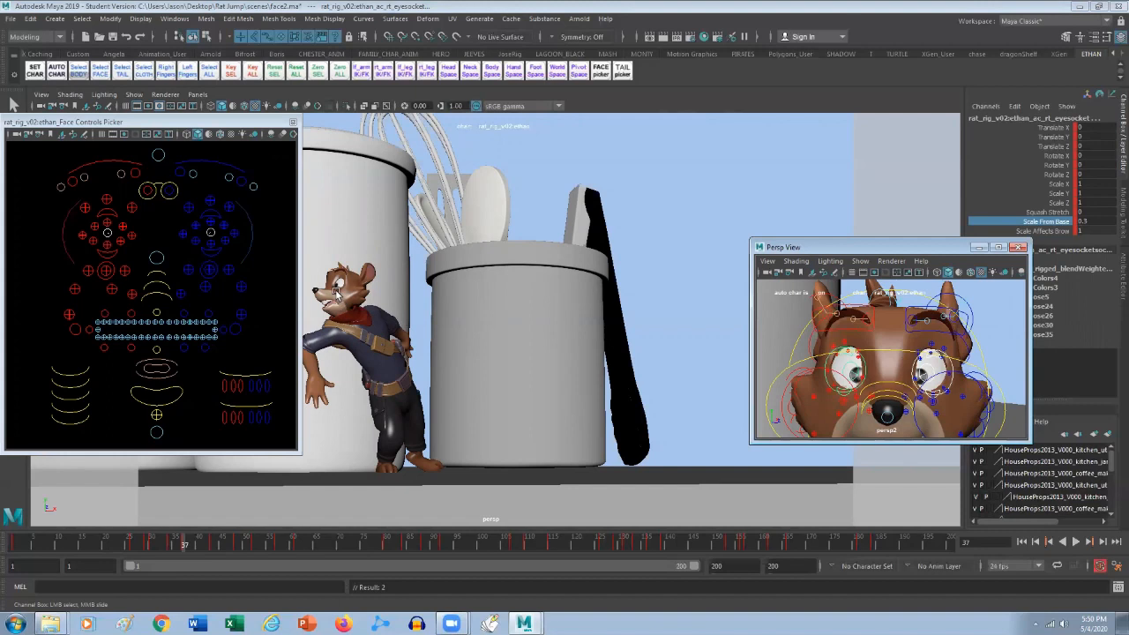
# Flip between the eye socket keys around frames 30 and 37 to examine the eyes and the mouth pose.
pyautogui.press(',')
pyautogui.press(',')
pyautogui.press('.')
pyautogui.press('.')
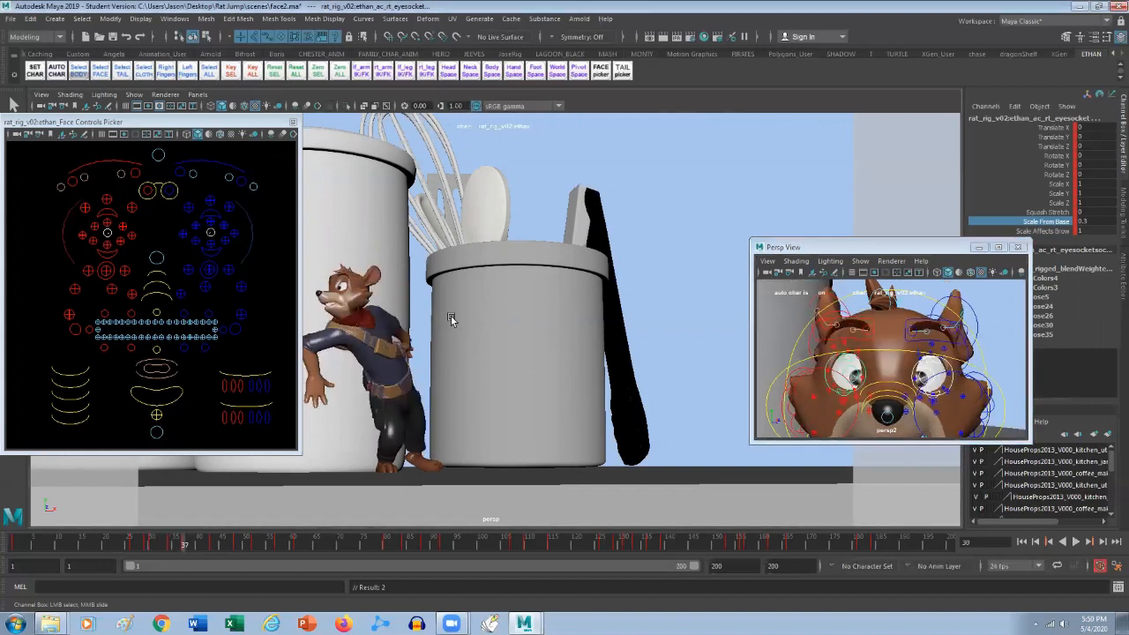
pyautogui.press(',')
pyautogui.press(',')
pyautogui.press('.')
pyautogui.press('.')
pyautogui.keyDown('alt'); pyautogui.moveTo(789, 364); pyautogui.dragTo(886, 351, button='middle'); pyautogui.keyUp('alt')
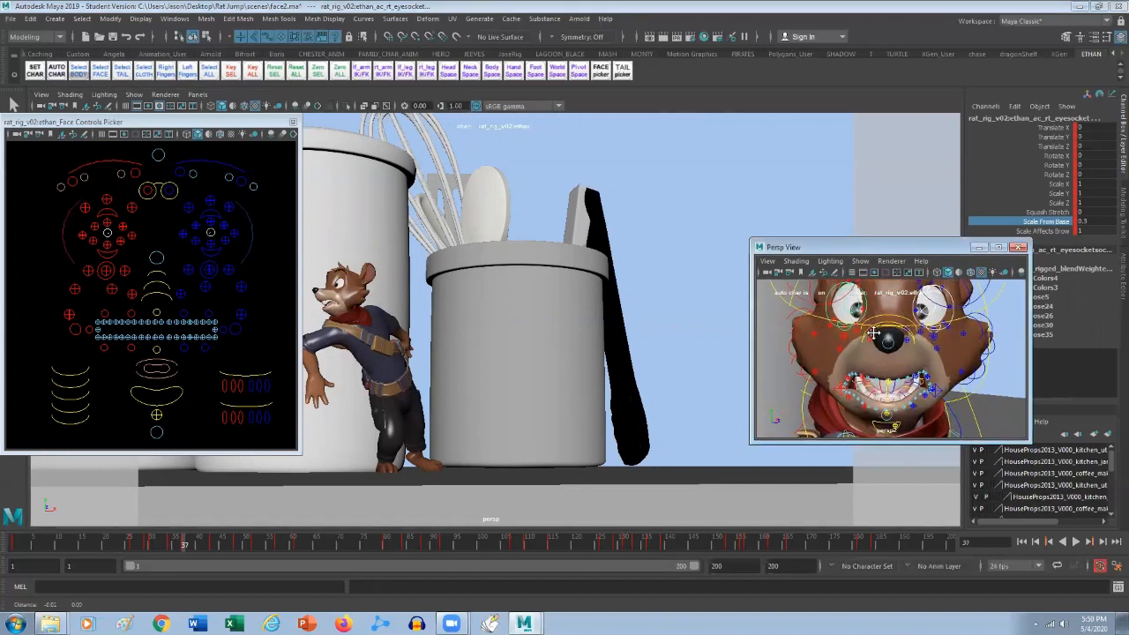
pyautogui.press(',')
pyautogui.press(',')
pyautogui.press('.')
pyautogui.press('.')
pyautogui.press(',')
pyautogui.press('.')
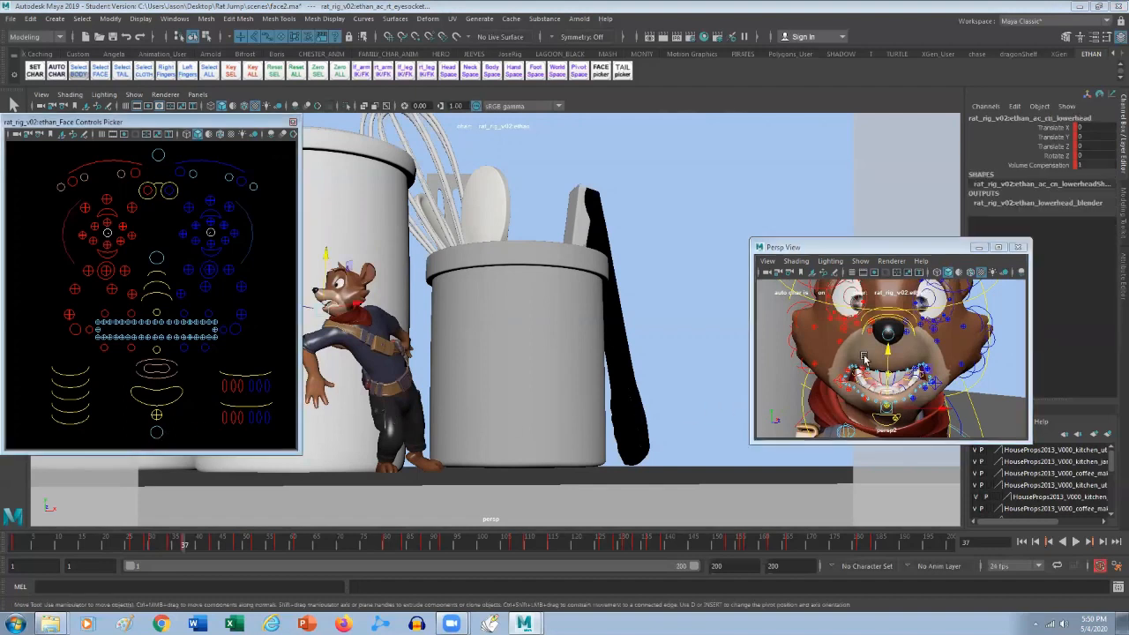
# Lower the lower head control slightly at frame 37 and compare the pose with its neighbouring keys up to frame 43.
pyautogui.click(888, 351)
pyautogui.moveTo(887, 353); pyautogui.dragTo(888, 359)
pyautogui.press(',')
pyautogui.press(',')
pyautogui.press('.')
pyautogui.press('.')
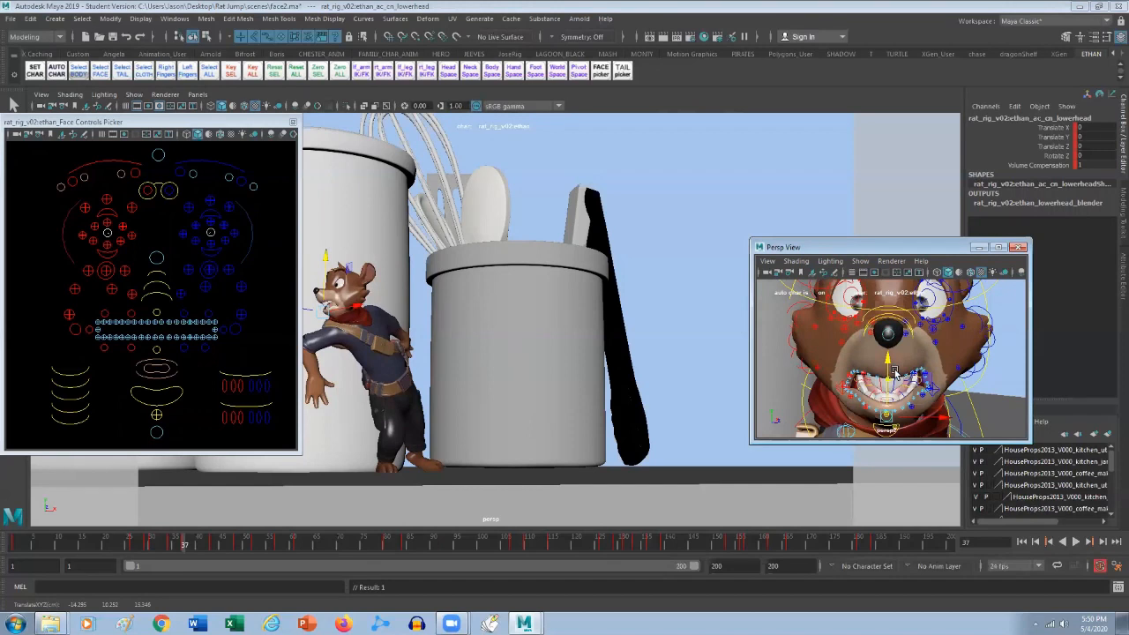
pyautogui.hotkey('shift', 'z')
pyautogui.press('.')
pyautogui.press(',')
pyautogui.press('.')
pyautogui.press(',')
pyautogui.press('.')
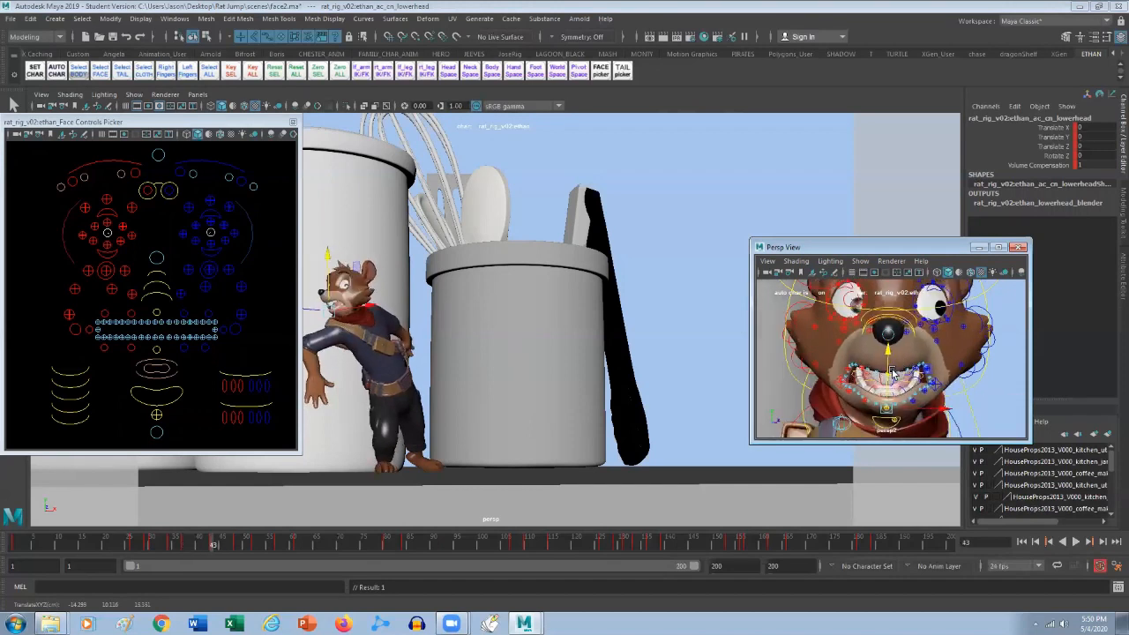
# Select the look-at control and go to frame 42, comparing the gaze around its neighbouring keys.
pyautogui.click(159, 184)
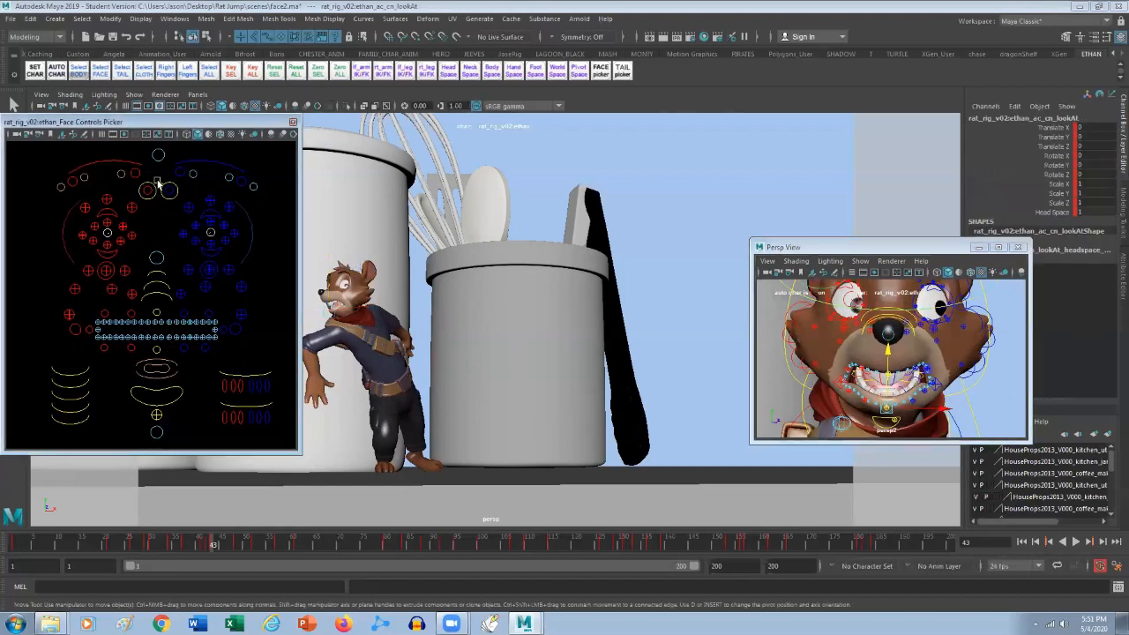
pyautogui.middleClick(433, 314)
pyautogui.press(',')
pyautogui.press('.')
pyautogui.moveTo(431, 313); pyautogui.dragTo(406, 315)
pyautogui.click(160, 184)
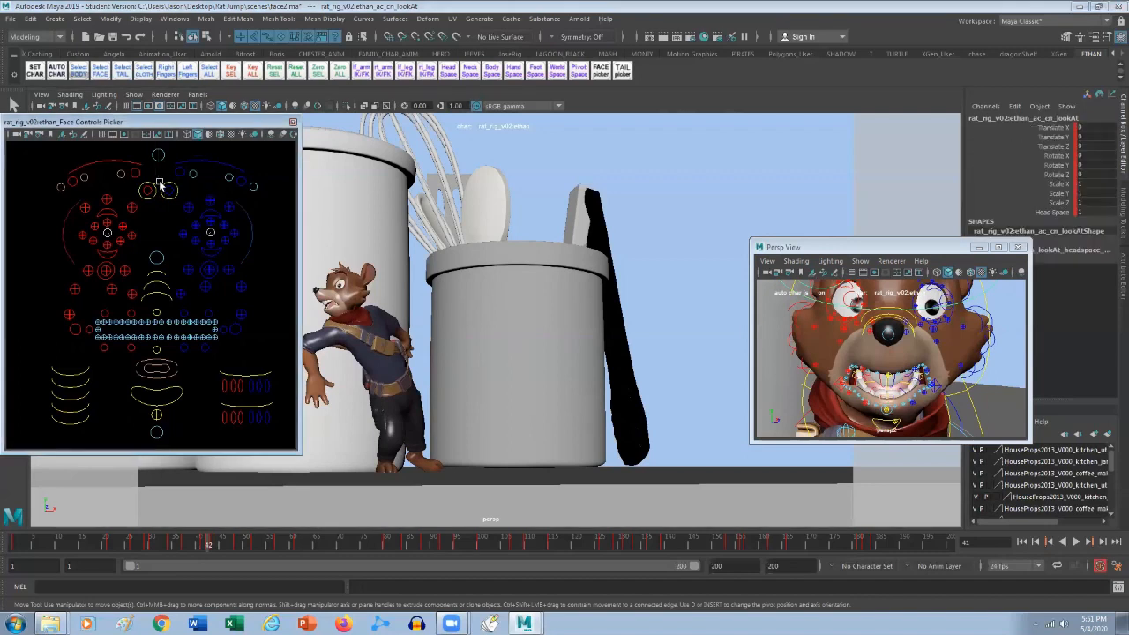
pyautogui.middleClick(437, 349)
pyautogui.click(207, 547)
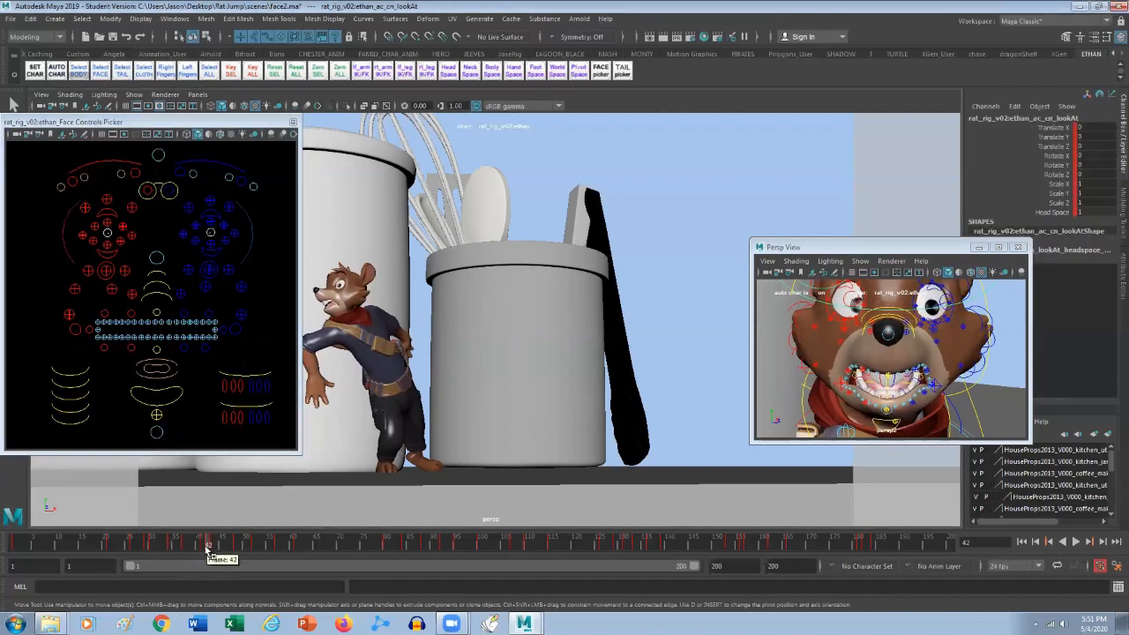
# Step frame by frame around frame 42 and through the look-at keys to frame 57 to examine the eye direction.
pyautogui.hotkey('alt', '.')
pyautogui.hotkey('alt', ',')
pyautogui.hotkey('alt', ',')
pyautogui.hotkey('alt', '.')
pyautogui.hotkey('alt', ',')
pyautogui.hotkey('alt', '.')
pyautogui.press('.')
pyautogui.press(',')
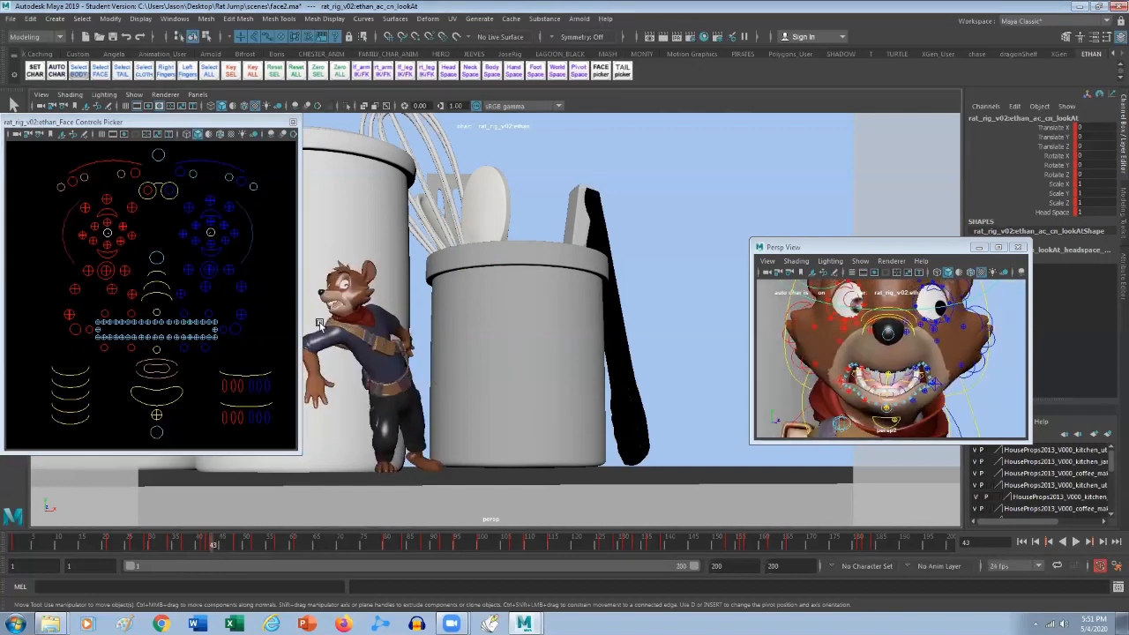
pyautogui.press('.')
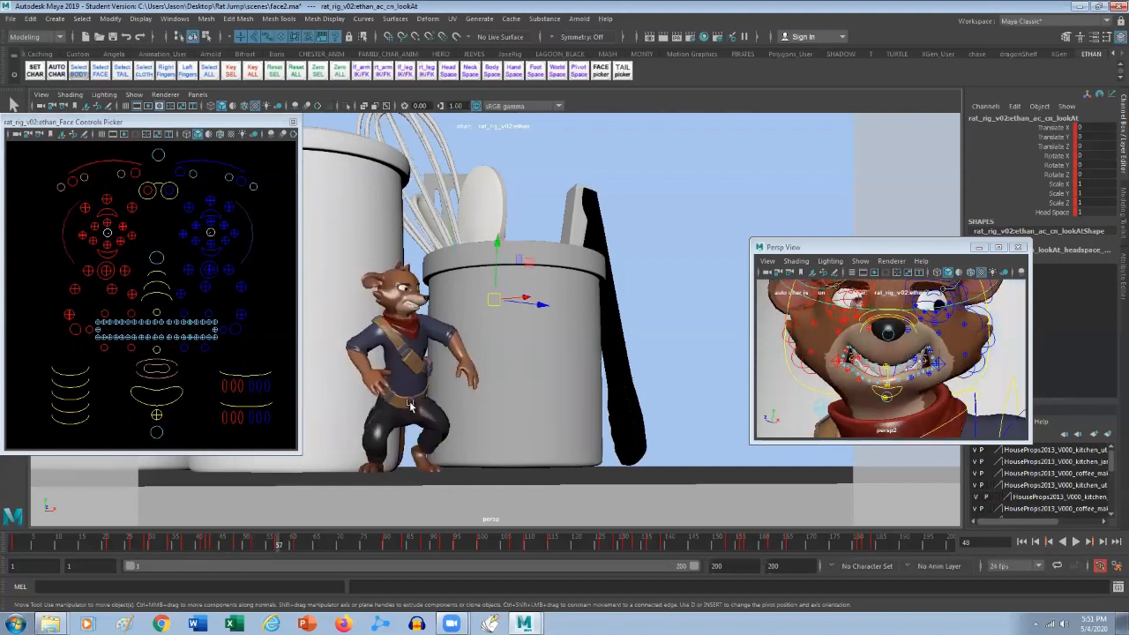